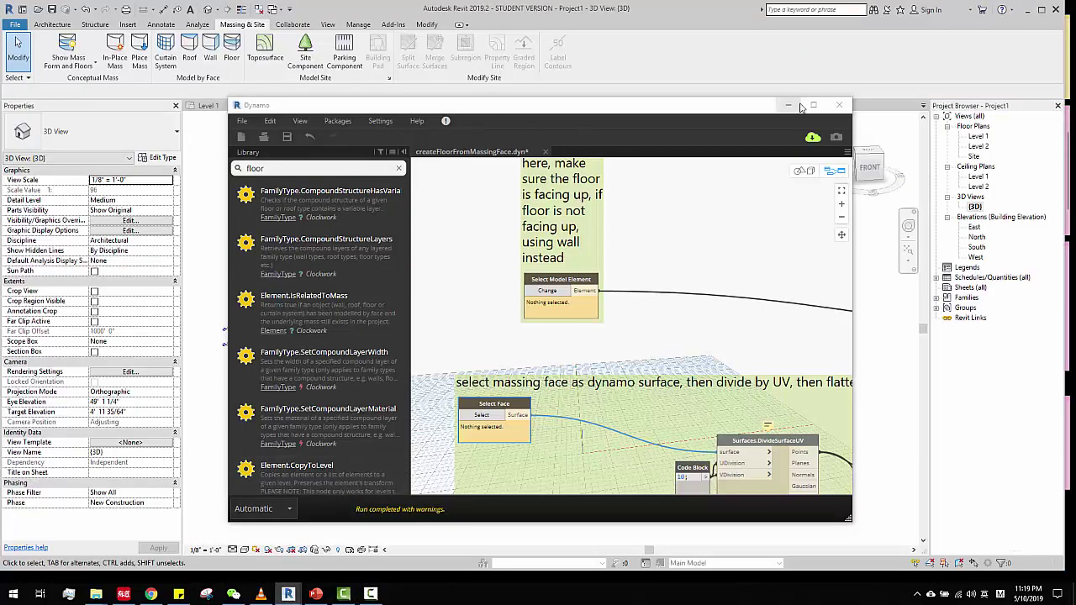
Minimize the Dynamo window and start an in-place mass named Mass 1 in the 3D view
{"action": "left_click", "coordinate": [790, 106]}
{"action": "left_click", "coordinate": [371, 594]}
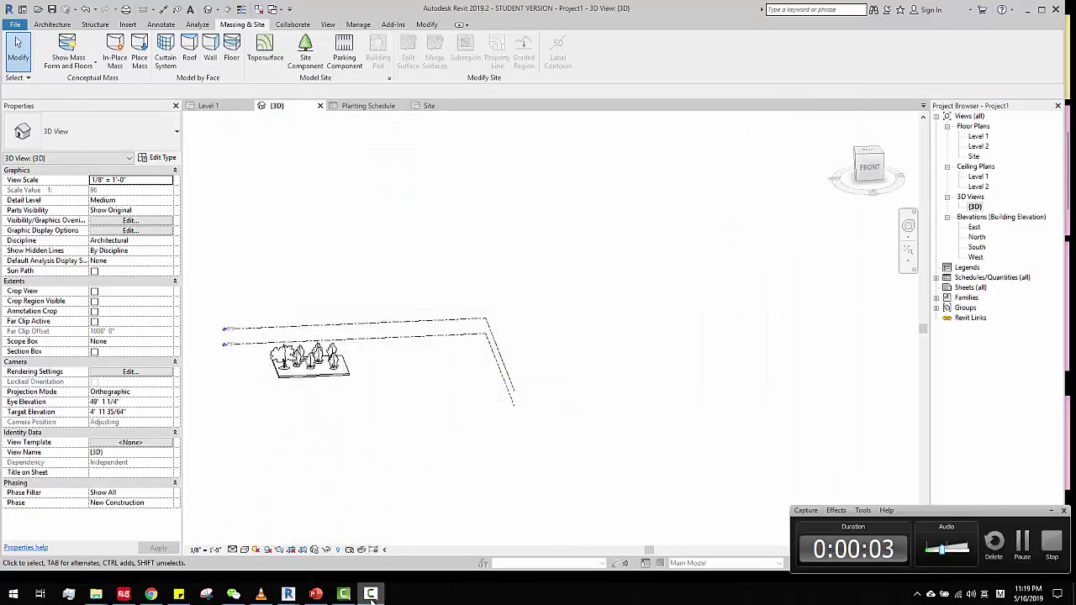
{"action": "left_click", "coordinate": [371, 594]}
{"action": "scroll", "coordinate": [456, 282], "scroll_direction": "down", "scroll_amount": 1}
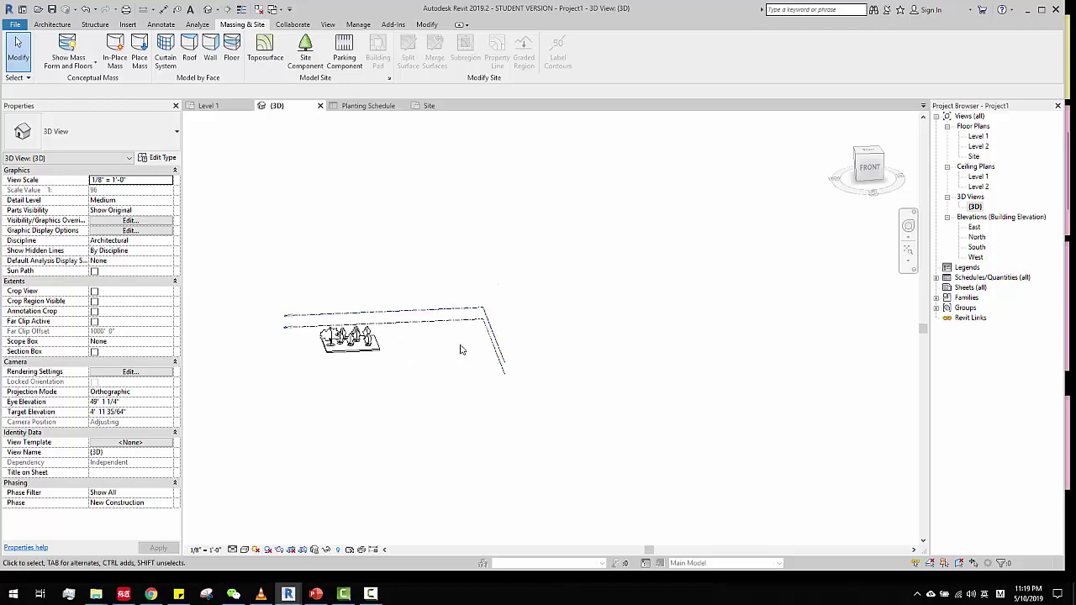
{"action": "middle_click_drag", "start_coordinate": [456, 364], "coordinate": [435, 348], "text": "shift"}
{"action": "scroll", "coordinate": [433, 350], "scroll_direction": "up", "scroll_amount": 2}
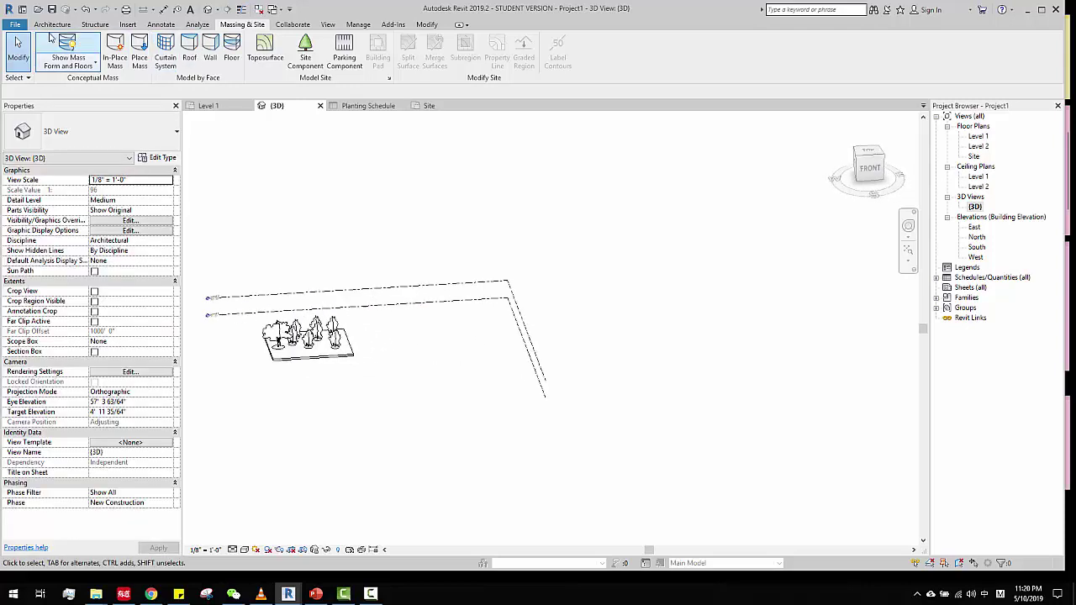
{"action": "left_click", "coordinate": [117, 71]}
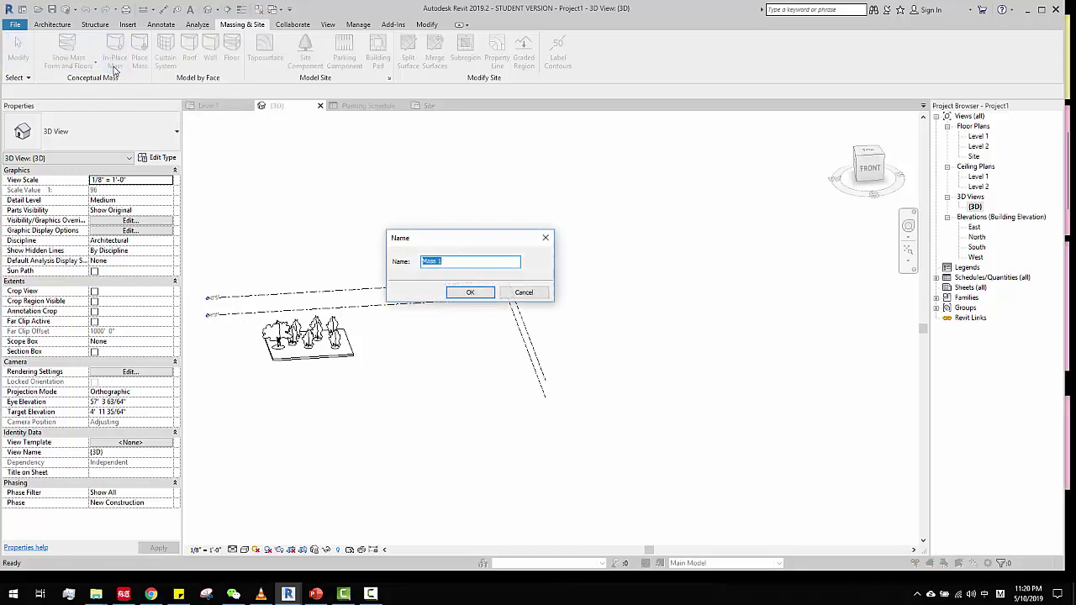
{"action": "left_click", "coordinate": [467, 293]}
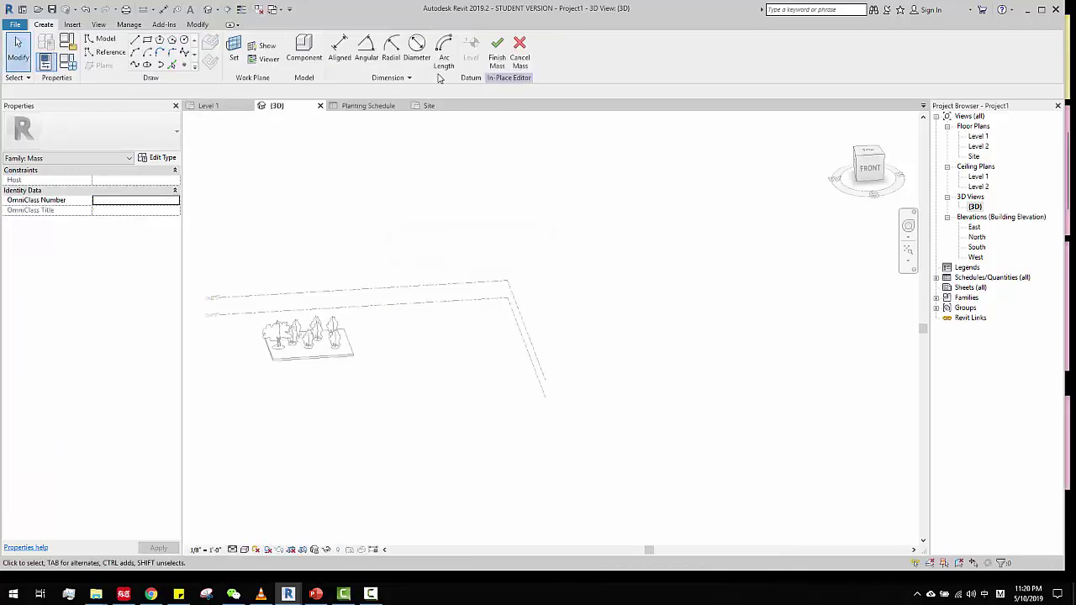
Sketch a rectangle about 36' by 68' on Level 1 beside the planted slab and create a solid form from it
{"action": "left_click", "coordinate": [148, 47]}
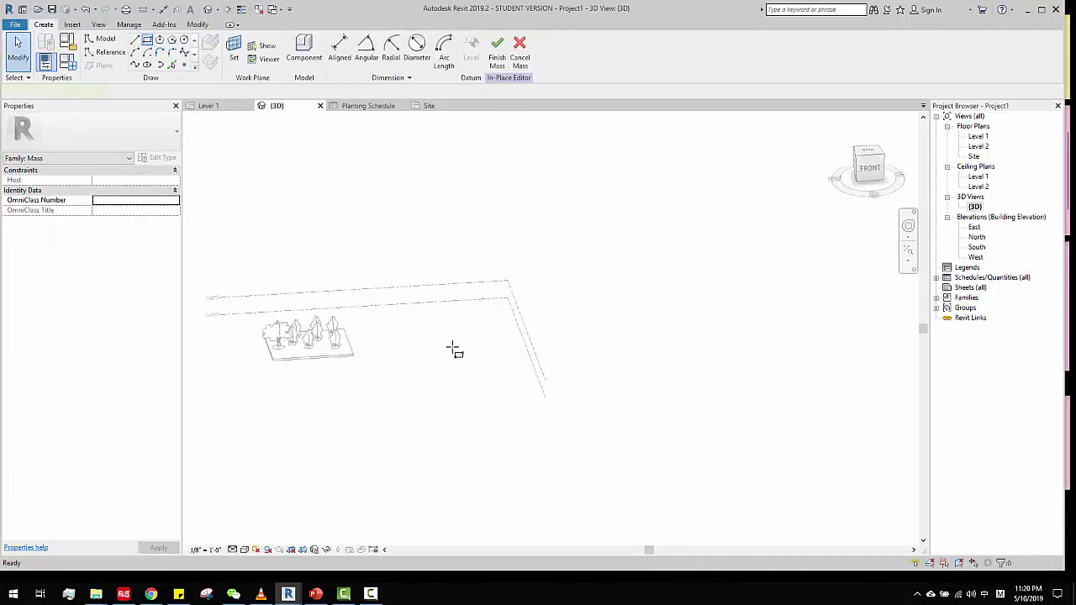
{"action": "left_click", "coordinate": [411, 316]}
{"action": "left_click", "coordinate": [498, 364]}
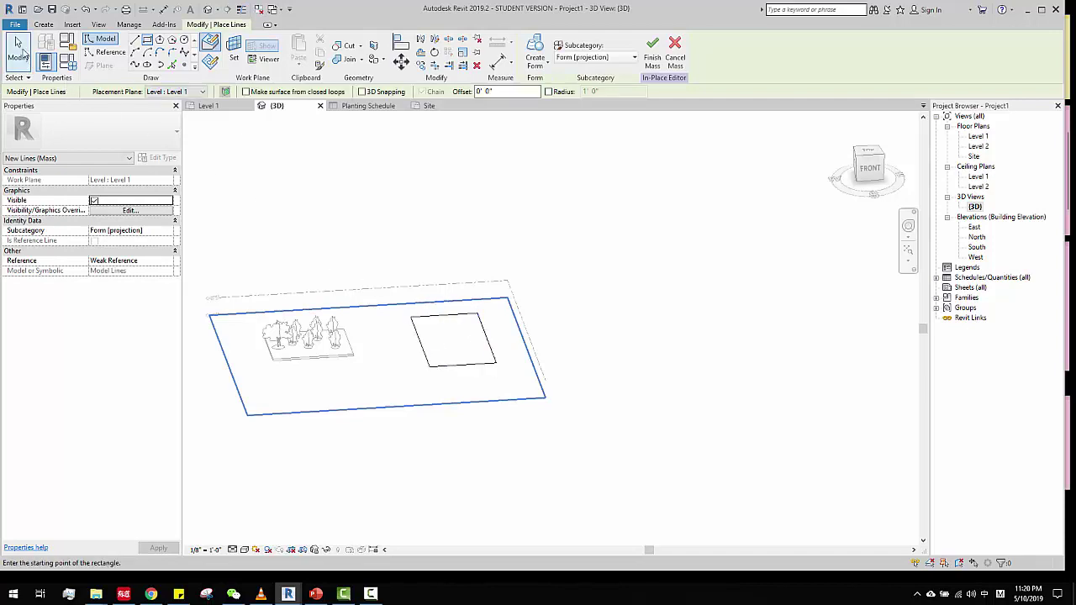
{"action": "left_click", "coordinate": [22, 52]}
{"action": "left_click", "coordinate": [453, 317]}
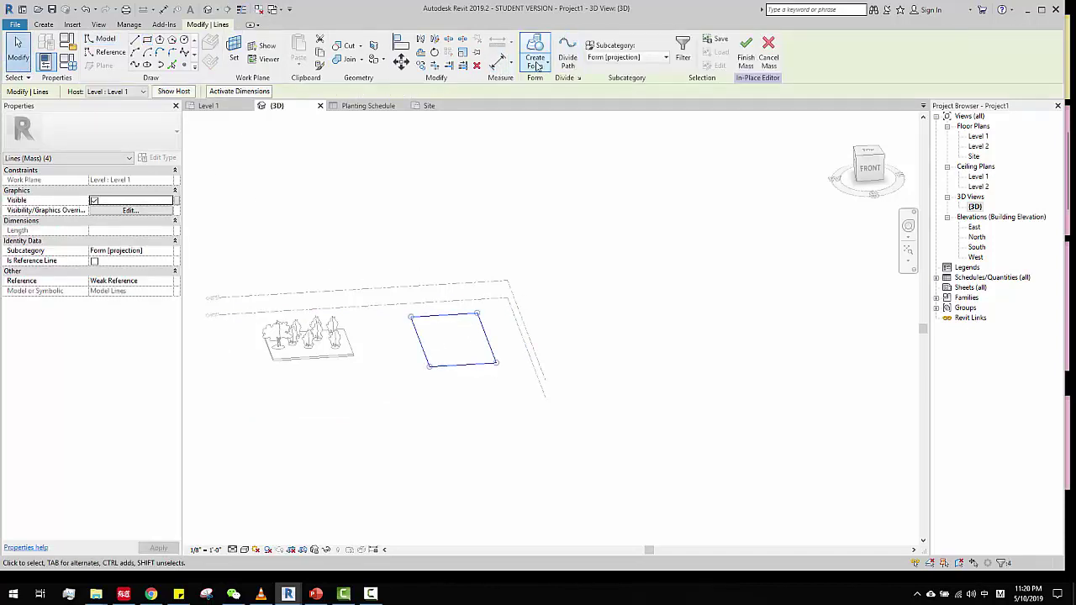
{"action": "left_click", "coordinate": [534, 52]}
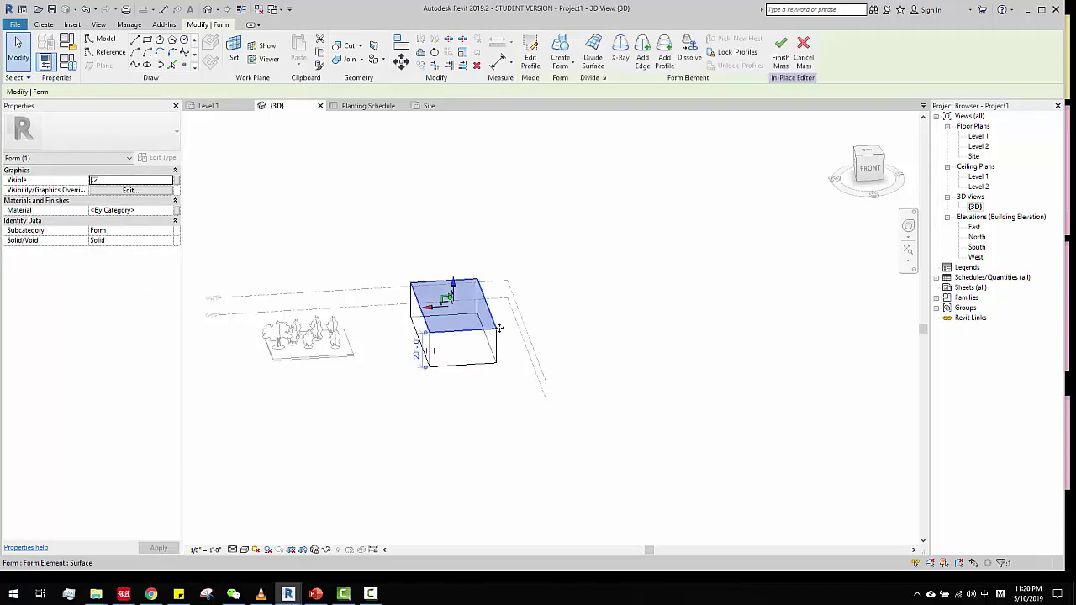
Raise one top corner point of the mass form to about 53' high
{"action": "left_click", "coordinate": [497, 333]}
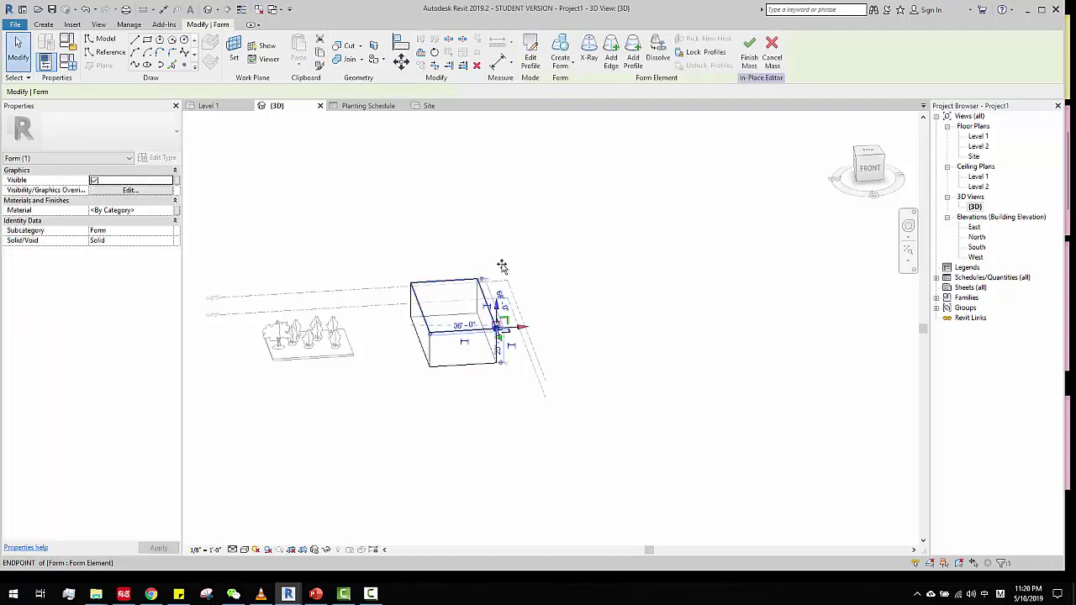
{"action": "left_click_drag", "start_coordinate": [501, 252], "coordinate": [504, 227]}
{"action": "middle_click_drag", "start_coordinate": [530, 345], "coordinate": [574, 334], "text": "shift"}
{"action": "scroll", "coordinate": [456, 290], "scroll_direction": "up", "scroll_amount": 3}
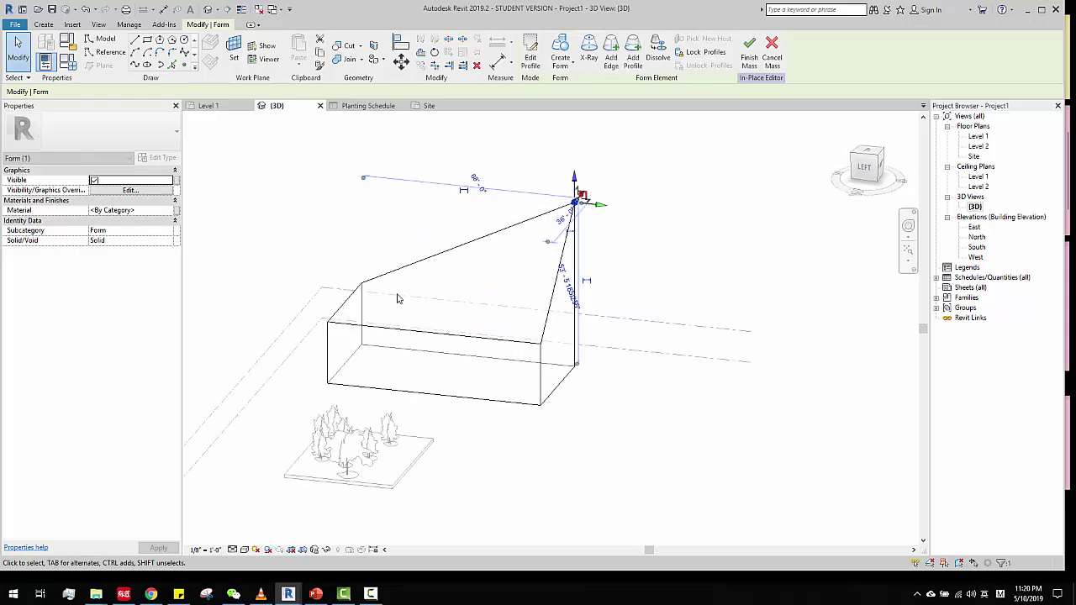
Raise the adjacent top corner along the 36' edge to about 29' high and finish the mass
{"action": "left_click", "coordinate": [540, 343]}
{"action": "left_click_drag", "start_coordinate": [542, 317], "coordinate": [542, 278]}
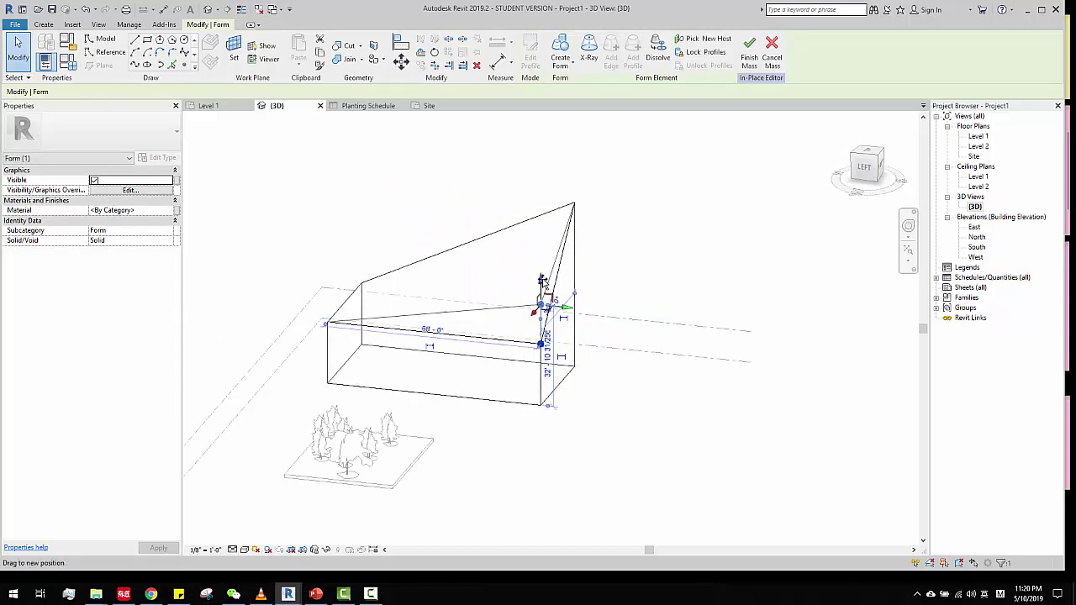
{"action": "left_click", "coordinate": [672, 278]}
{"action": "middle_click_drag", "start_coordinate": [528, 356], "coordinate": [497, 311], "text": "shift"}
{"action": "left_click_drag", "start_coordinate": [500, 310], "coordinate": [501, 325]}
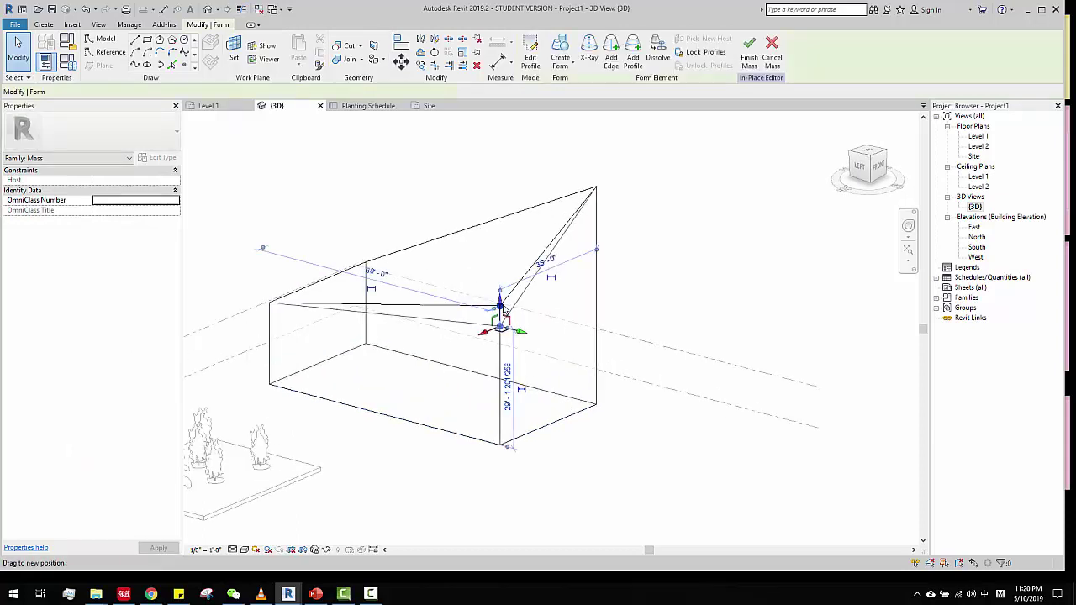
{"action": "left_click", "coordinate": [697, 219]}
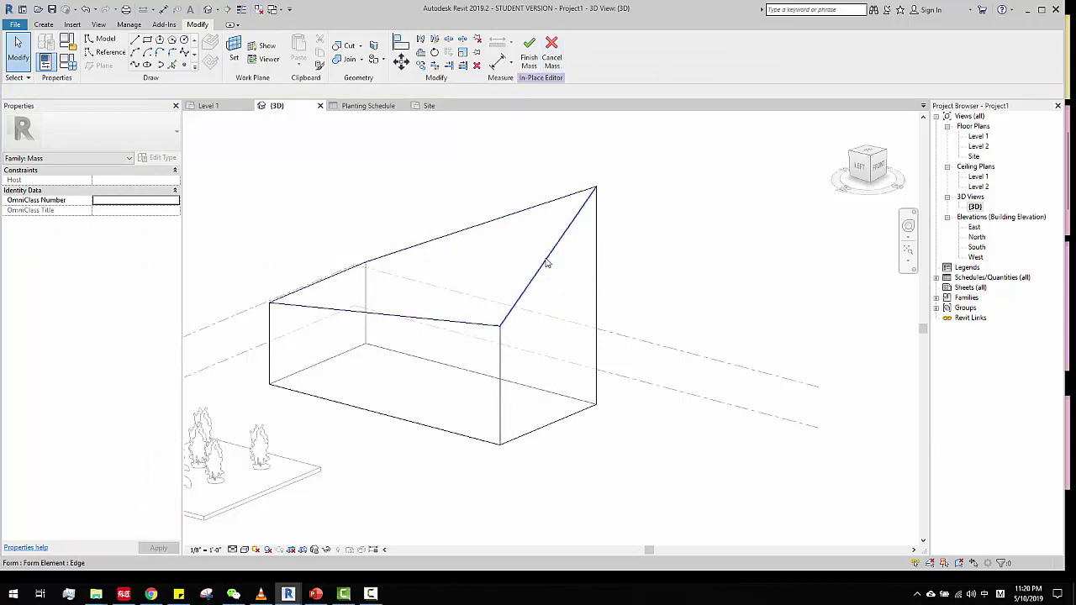
{"action": "left_click", "coordinate": [528, 54]}
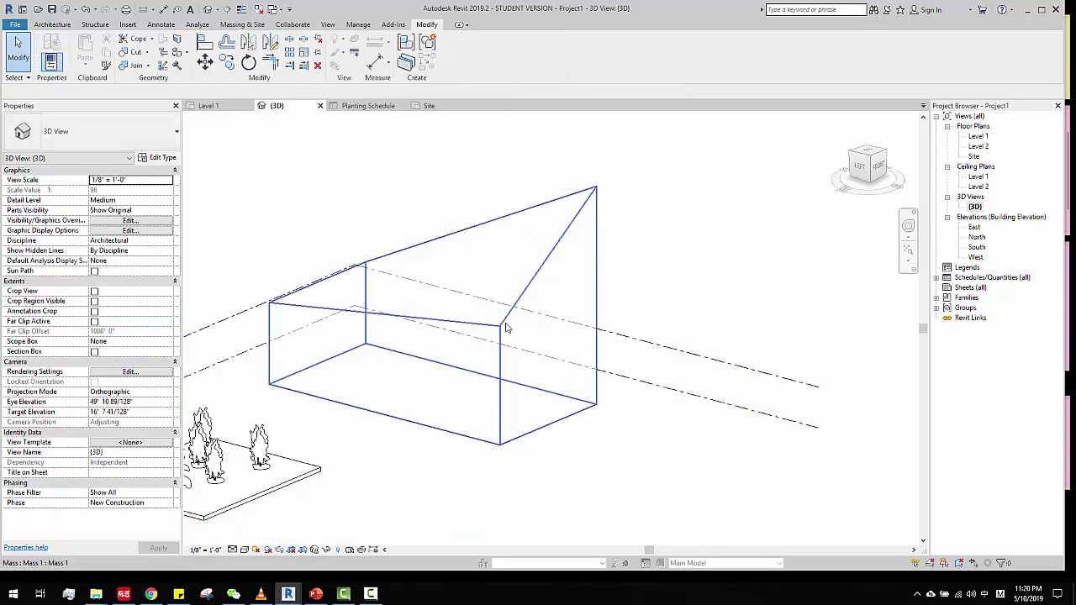
Try Wall by Face with Generic - 8" on the mass's vertical end face, undo it, and try the sloped top face
{"action": "left_click", "coordinate": [52, 24]}
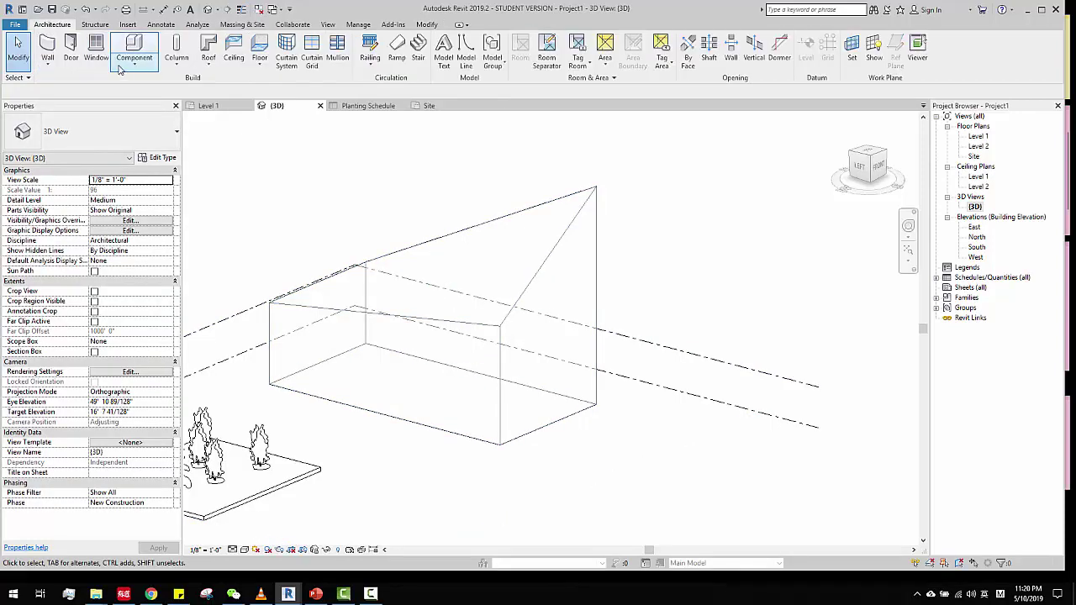
{"action": "left_click", "coordinate": [49, 67]}
{"action": "left_click", "coordinate": [76, 129]}
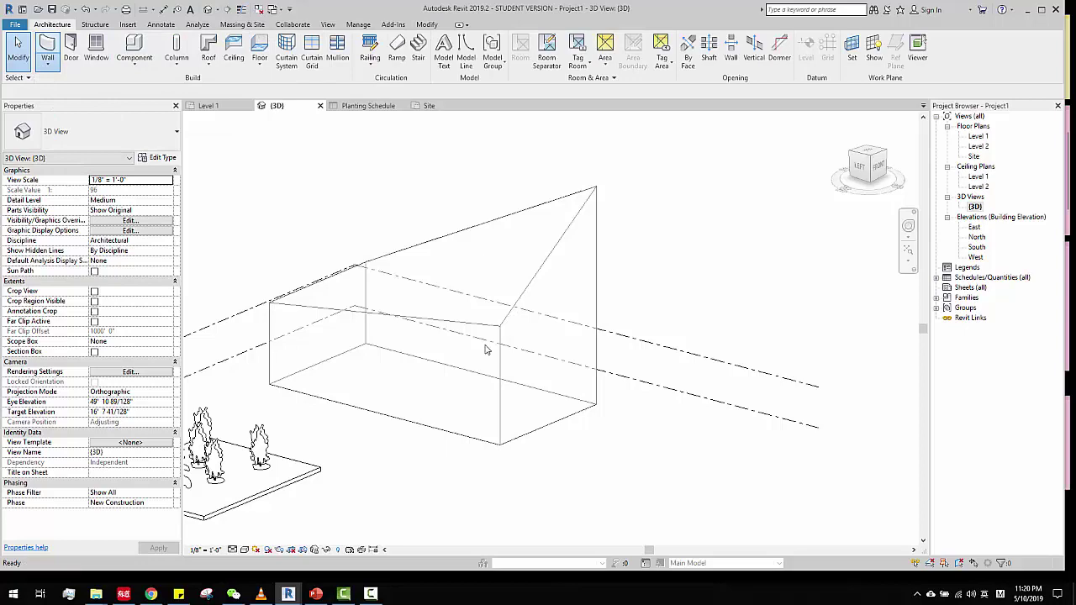
{"action": "left_click", "coordinate": [503, 360]}
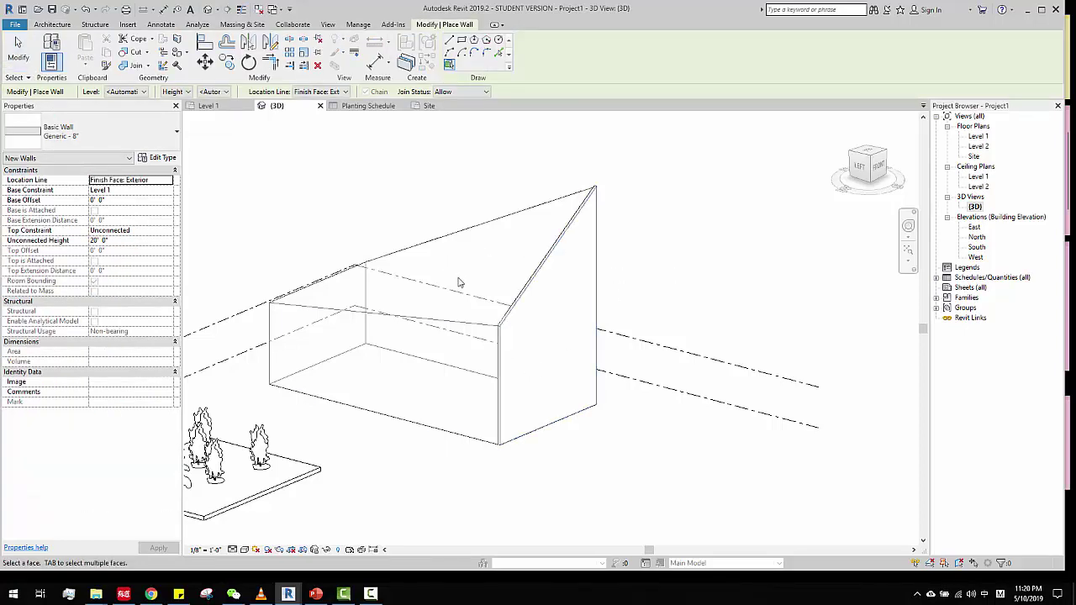
{"action": "key", "text": "ctrl+z"}
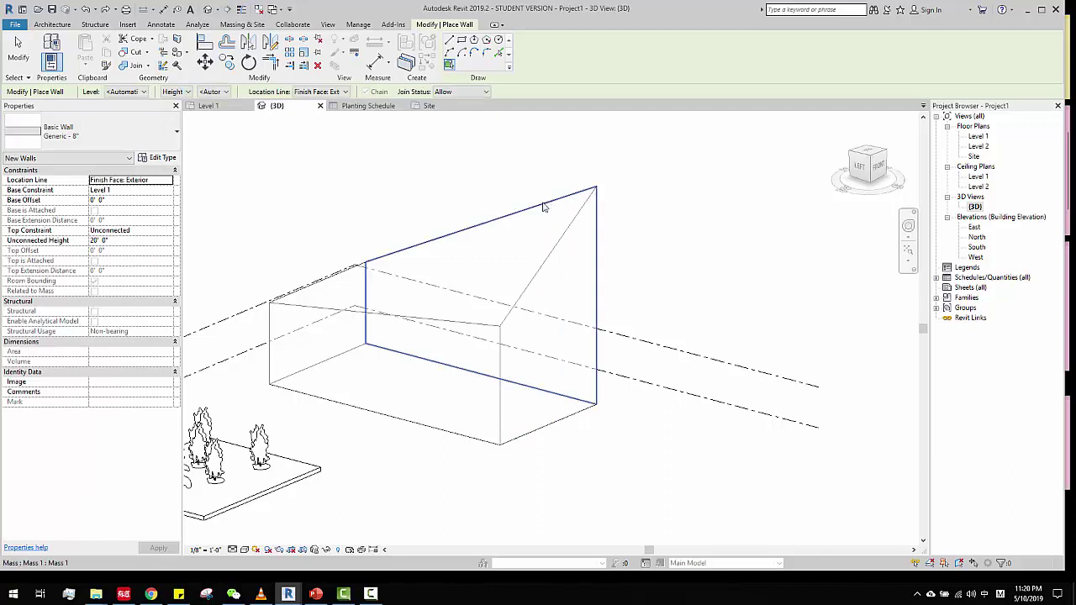
{"action": "left_click", "coordinate": [309, 289]}
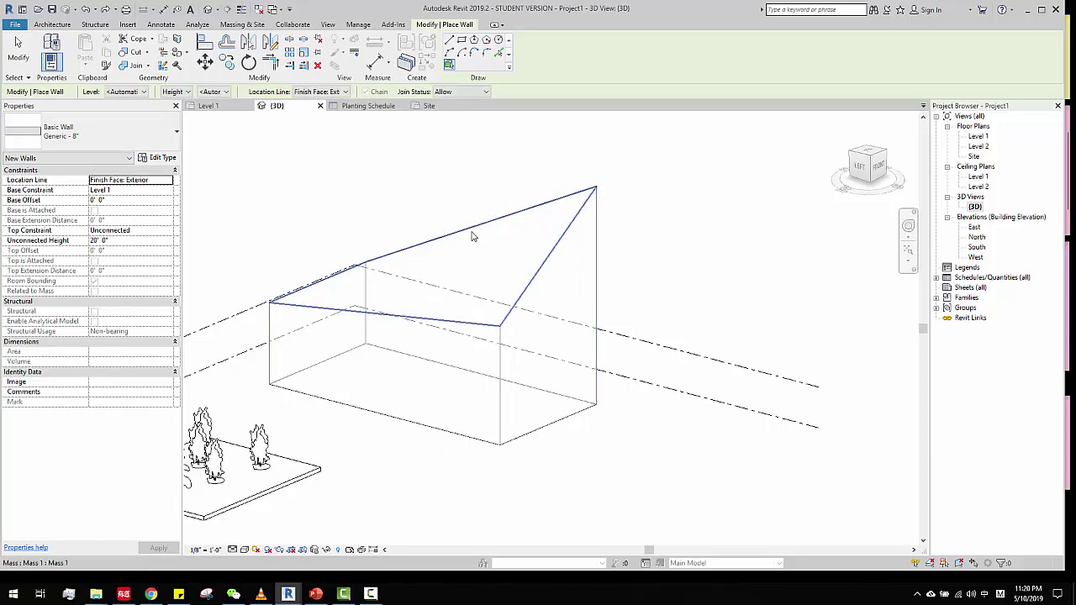
{"action": "key", "text": "Escape"}
{"action": "key", "text": "Escape"}
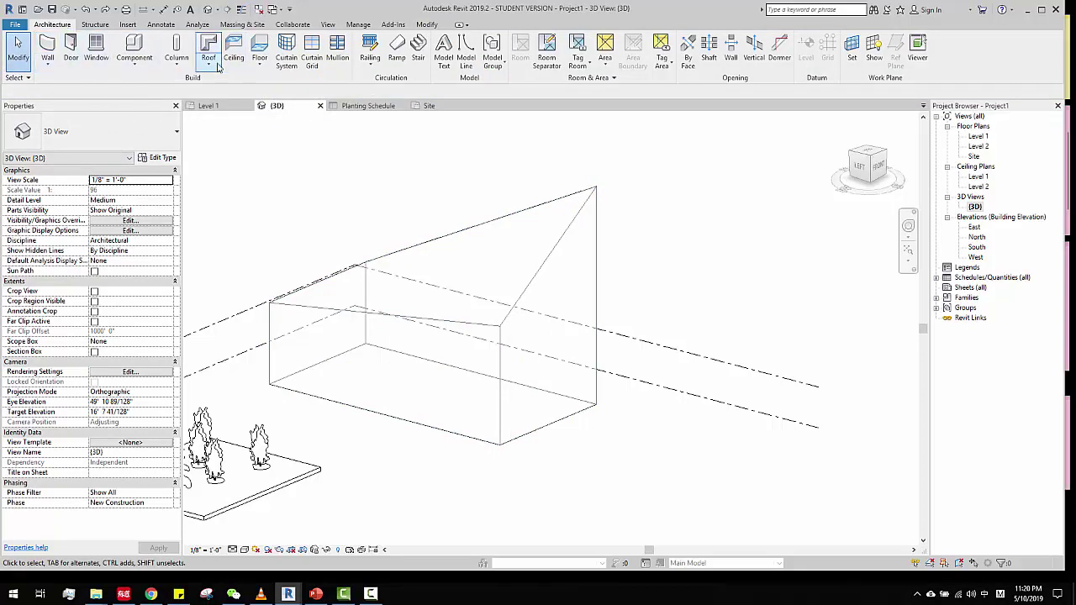
{"action": "left_click", "coordinate": [217, 67]}
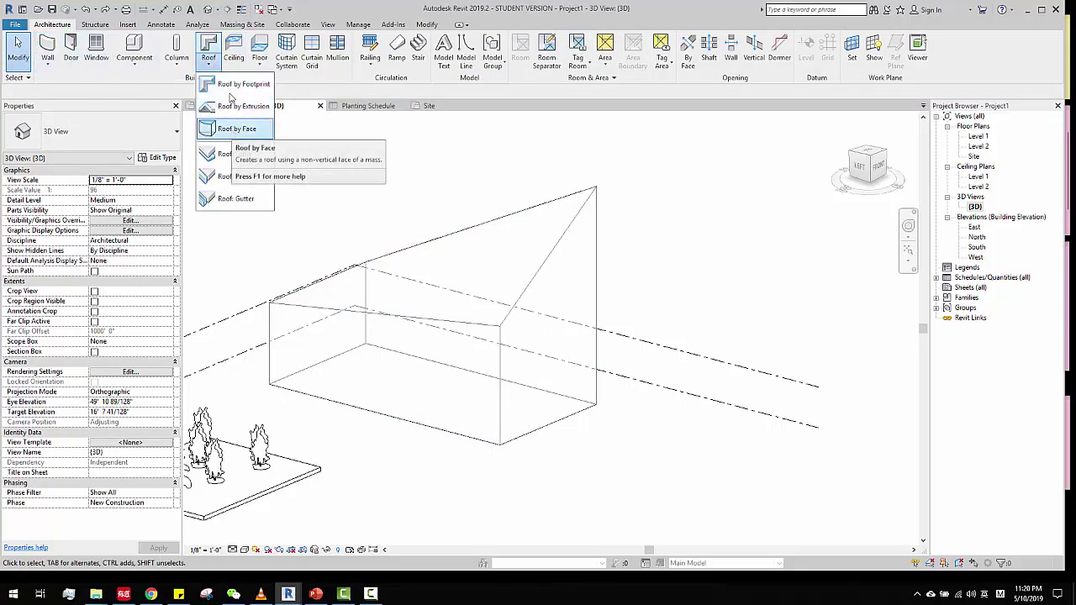
{"action": "left_click", "coordinate": [259, 67]}
{"action": "left_click", "coordinate": [261, 67]}
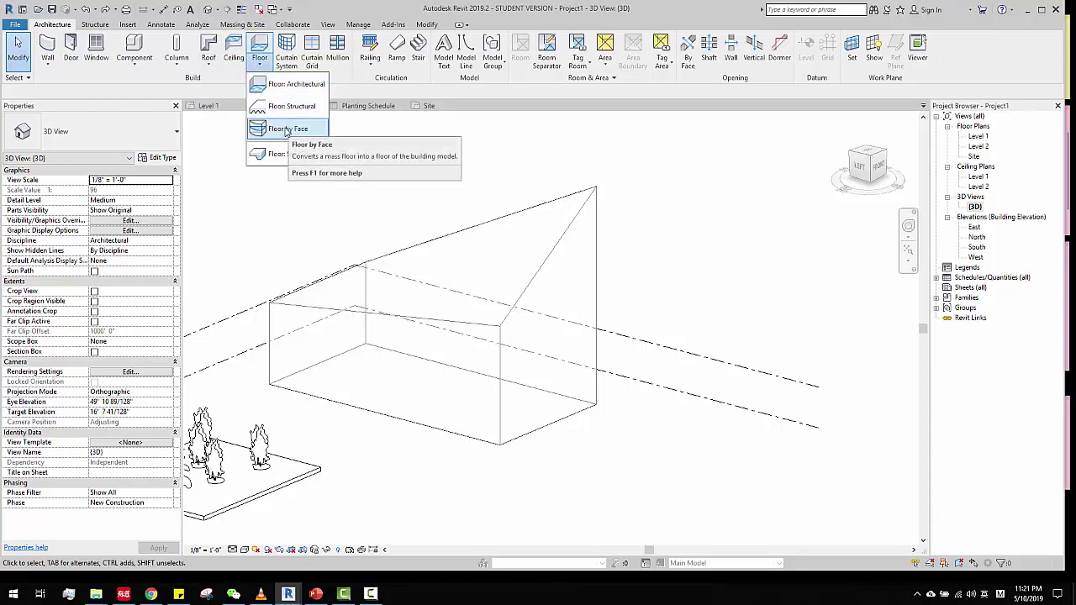
{"action": "left_click", "coordinate": [411, 95]}
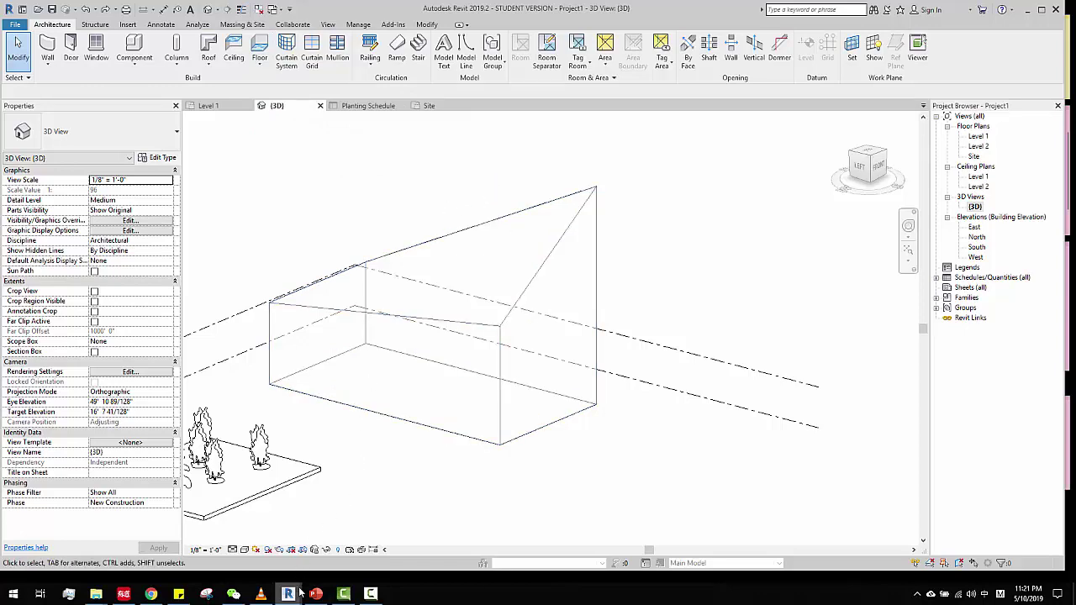
Restore the Dynamo graph createFloorFromMassingFace.dyn and arrange its window beside the mass, with the Select Model Element node in view
{"action": "left_click", "coordinate": [353, 542]}
{"action": "left_click_drag", "start_coordinate": [516, 107], "coordinate": [874, 69]}
{"action": "scroll", "coordinate": [459, 280], "scroll_direction": "down", "scroll_amount": 2}
{"action": "scroll", "coordinate": [475, 284], "scroll_direction": "up", "scroll_amount": 1}
{"action": "middle_click_drag", "start_coordinate": [475, 284], "coordinate": [454, 286]}
{"action": "left_click_drag", "start_coordinate": [825, 69], "coordinate": [732, 60]}
{"action": "scroll", "coordinate": [778, 351], "scroll_direction": "down", "scroll_amount": 2}
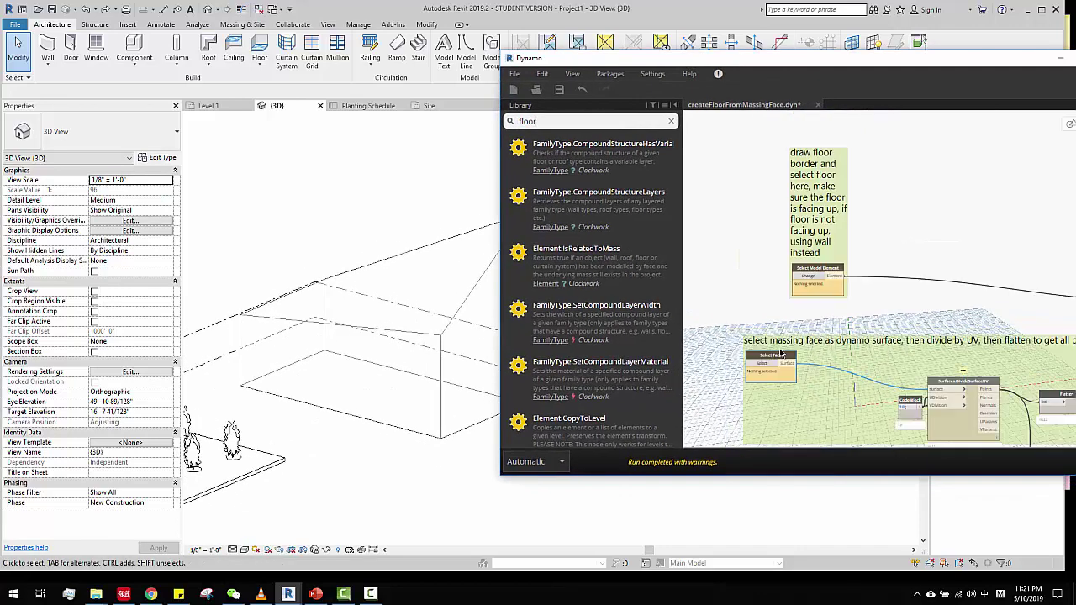
{"action": "scroll", "coordinate": [857, 327], "scroll_direction": "up", "scroll_amount": 1}
{"action": "middle_click_drag", "start_coordinate": [857, 326], "coordinate": [820, 310]}
{"action": "scroll", "coordinate": [764, 227], "scroll_direction": "up", "scroll_amount": 3}
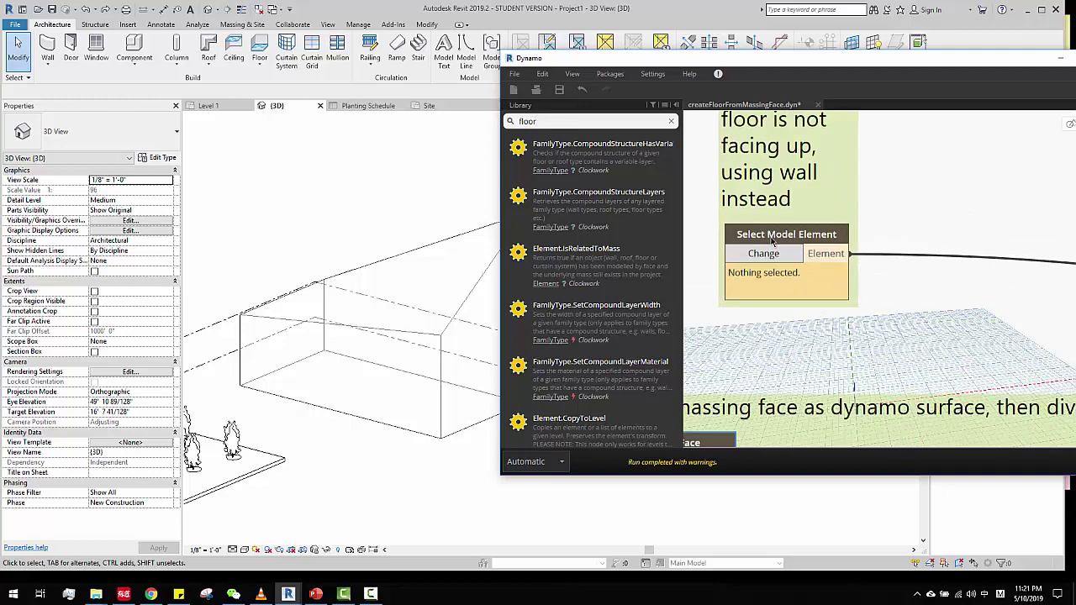
{"action": "middle_click_drag", "start_coordinate": [375, 332], "coordinate": [337, 382]}
{"action": "left_click_drag", "start_coordinate": [794, 59], "coordinate": [911, 191]}
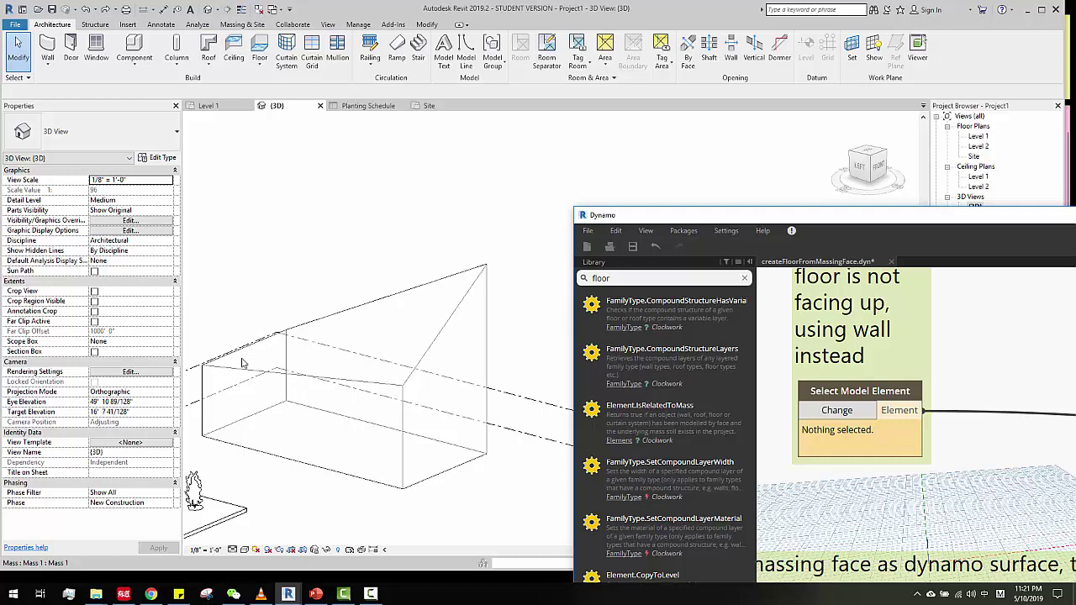
In the Site floor plan, create a Generic - 12" floor on Level 1 from the mass footprint's outline, and return to the 3D view
{"action": "left_click", "coordinate": [432, 283]}
{"action": "key", "text": "Escape"}
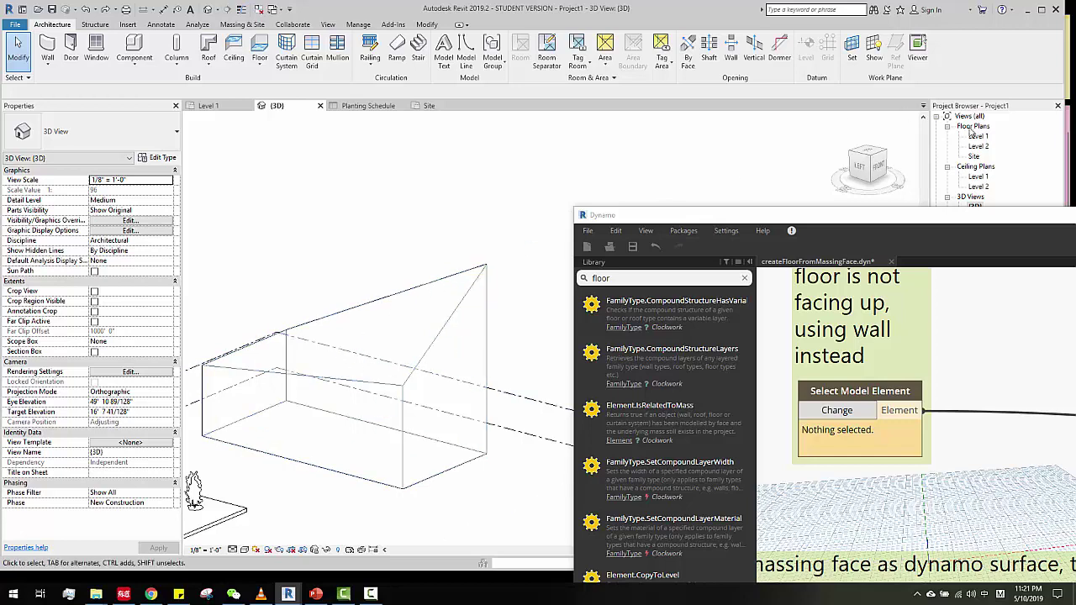
{"action": "double_click", "coordinate": [975, 158]}
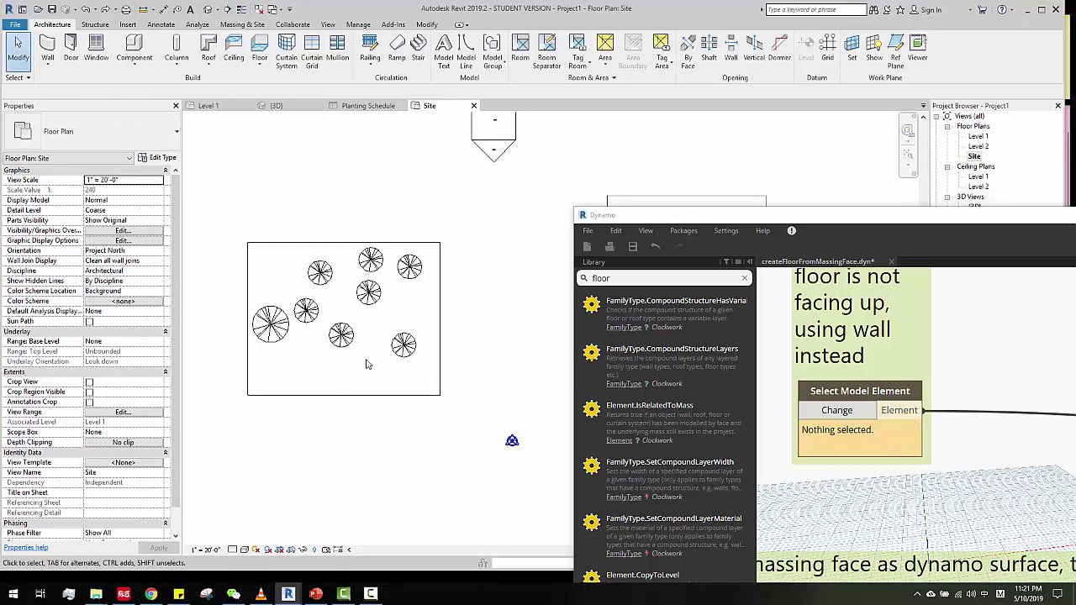
{"action": "middle_click_drag", "start_coordinate": [488, 343], "coordinate": [316, 333]}
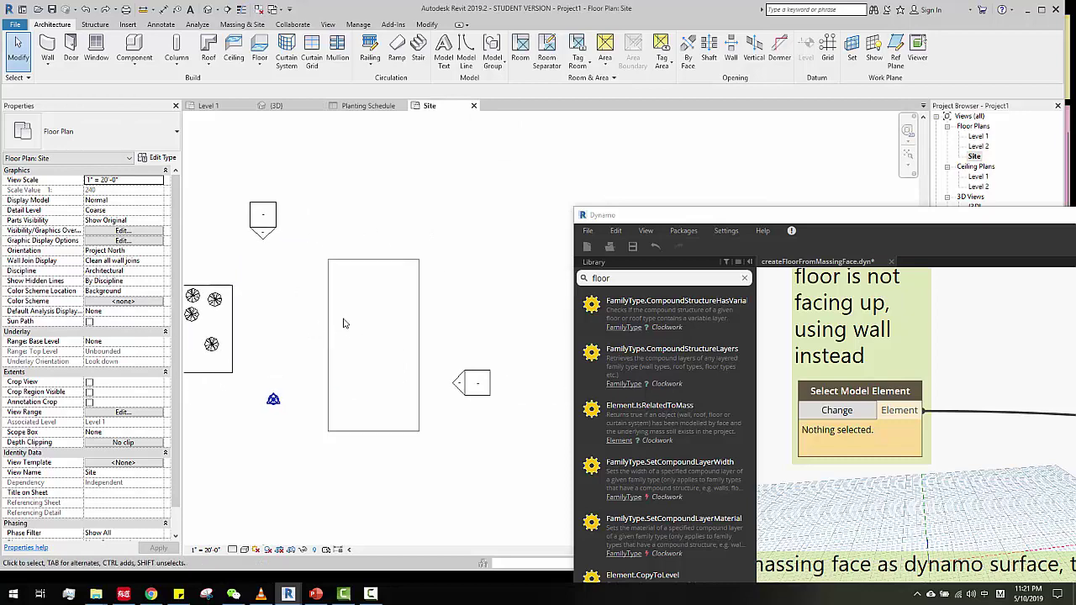
{"action": "left_click", "coordinate": [417, 286]}
{"action": "left_click", "coordinate": [473, 296]}
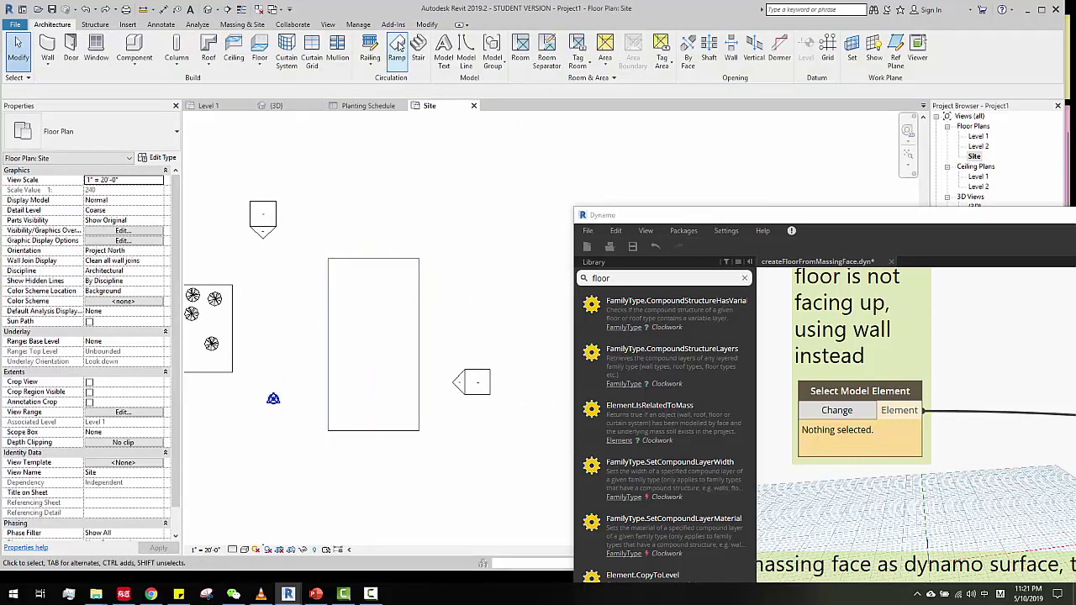
{"action": "left_click", "coordinate": [260, 48]}
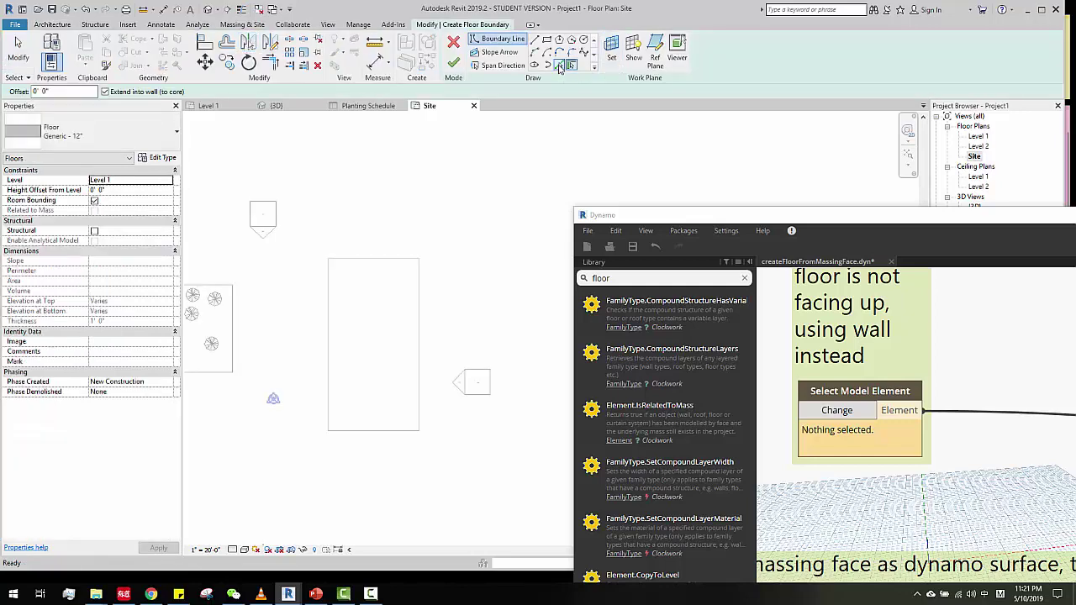
{"action": "left_click", "coordinate": [560, 67]}
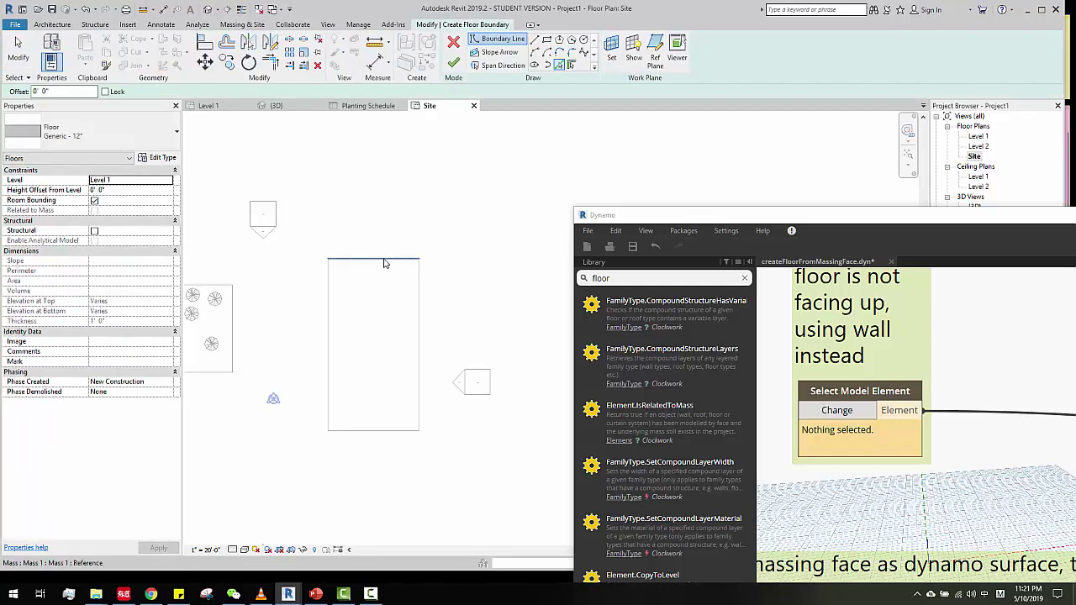
{"action": "key", "text": "Tab"}
{"action": "left_click", "coordinate": [384, 264]}
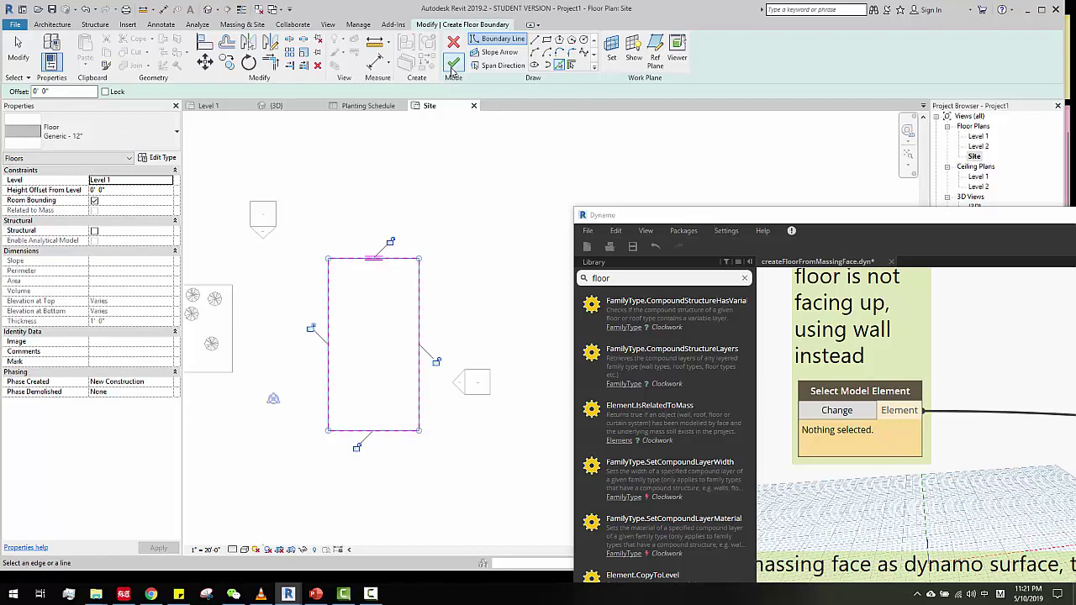
{"action": "left_click", "coordinate": [453, 65]}
{"action": "double_click", "coordinate": [975, 206]}
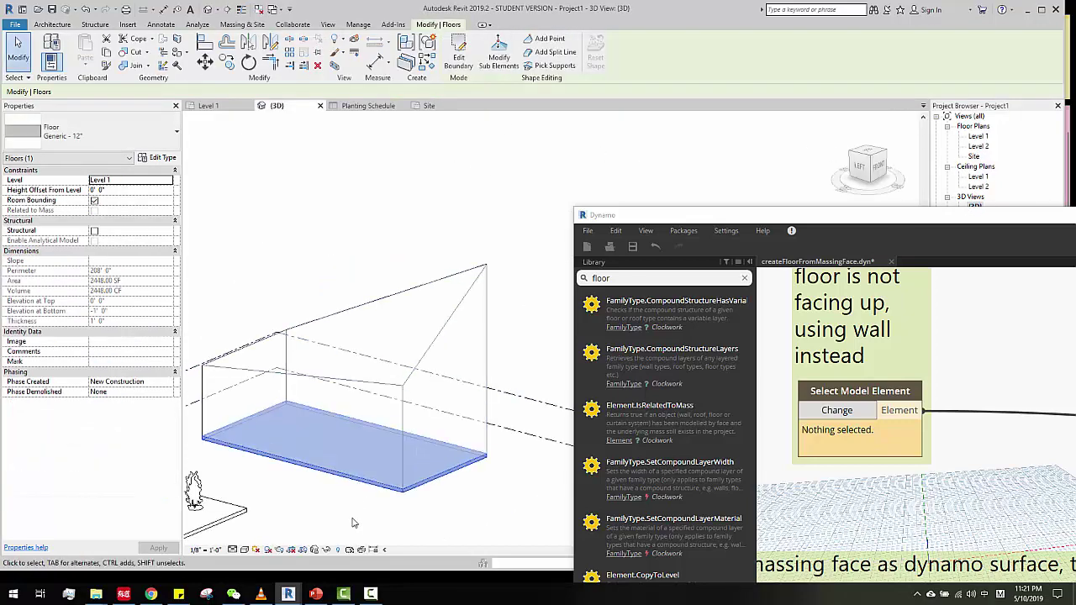
Assign the Generic - 12" floor beneath the mass as the element in the Dynamo graph's Select Model Element node
{"action": "middle_click_drag", "start_coordinate": [449, 450], "coordinate": [483, 395]}
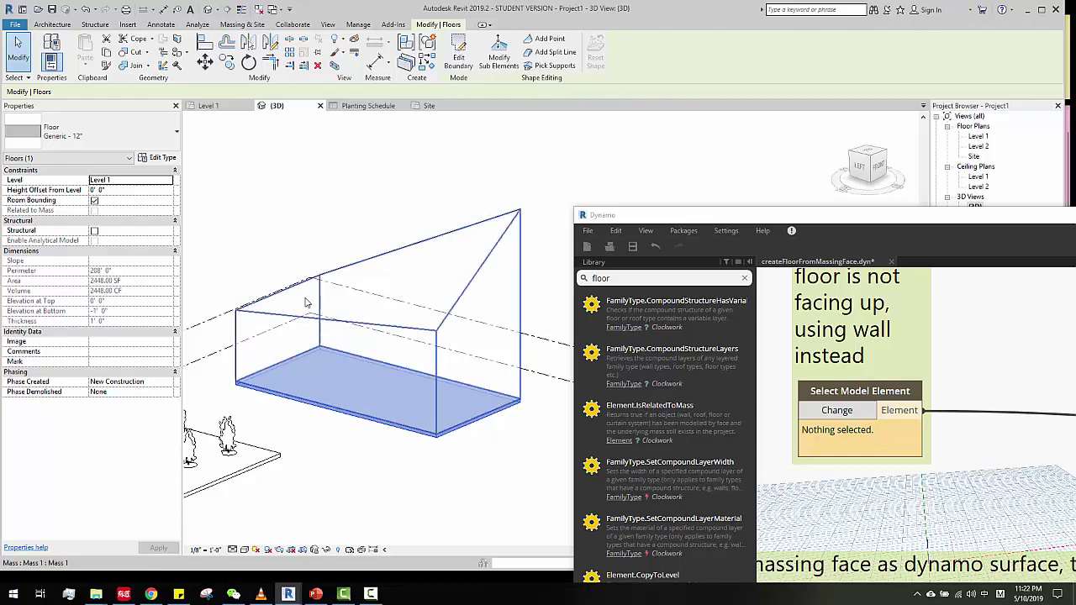
{"action": "left_click", "coordinate": [444, 473]}
{"action": "left_click", "coordinate": [838, 411]}
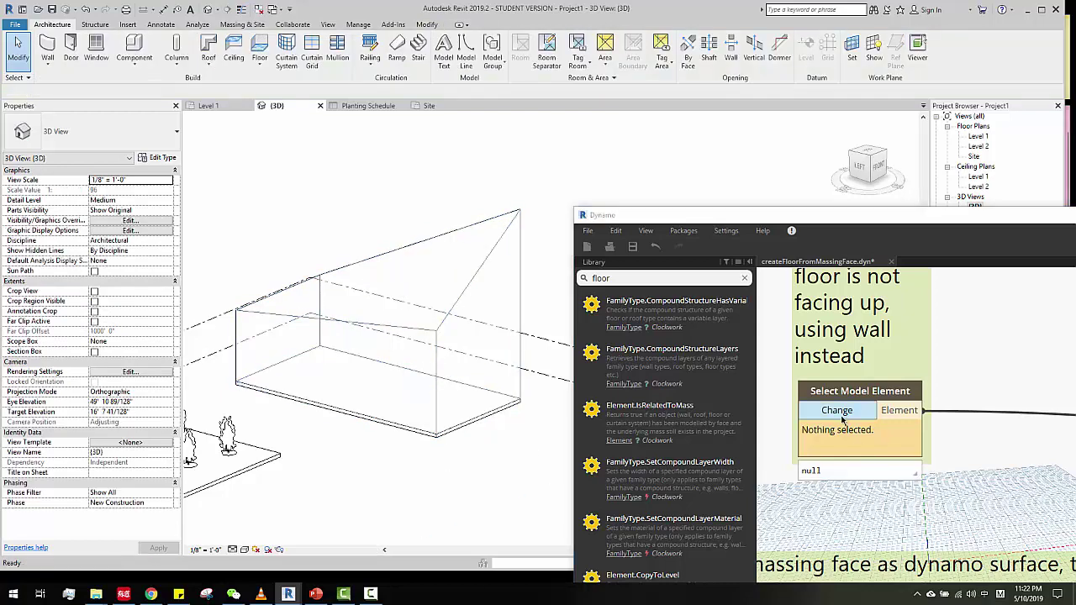
{"action": "left_click", "coordinate": [382, 429]}
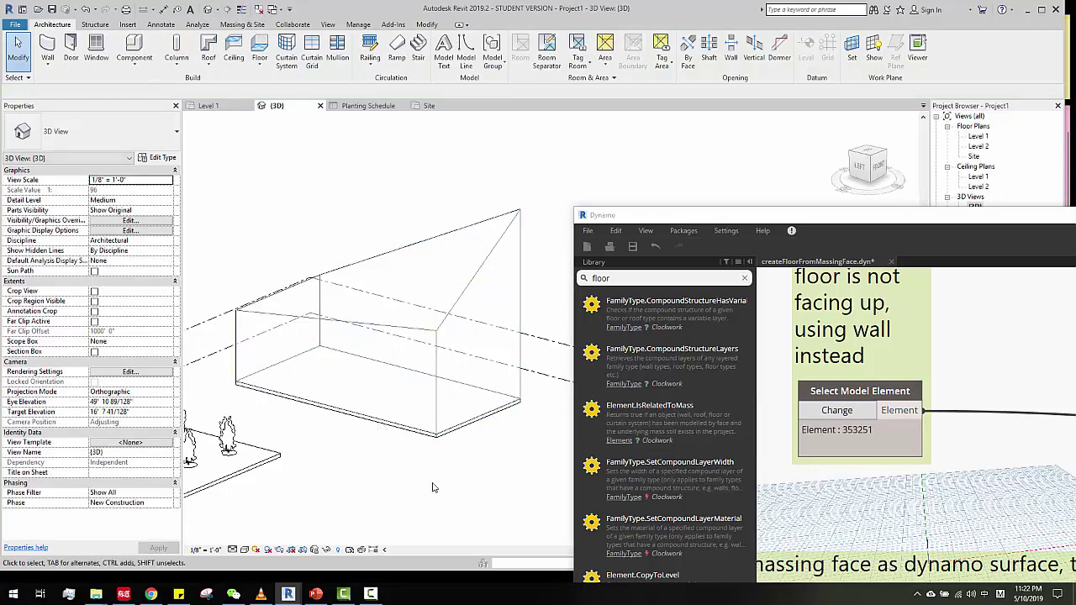
{"action": "left_click_drag", "start_coordinate": [871, 396], "coordinate": [859, 388]}
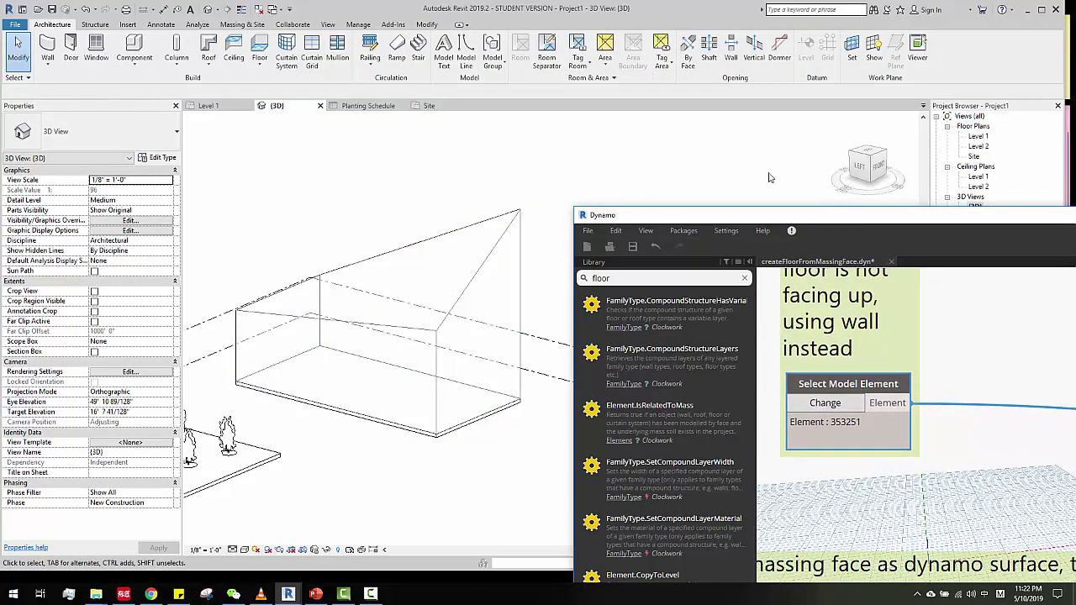
Assign the mass's sloped, warped top face as the surface in the graph's Select Face node
{"action": "left_click_drag", "start_coordinate": [855, 216], "coordinate": [664, 132]}
{"action": "scroll", "coordinate": [687, 318], "scroll_direction": "down", "scroll_amount": 10}
{"action": "scroll", "coordinate": [683, 309], "scroll_direction": "up", "scroll_amount": 4}
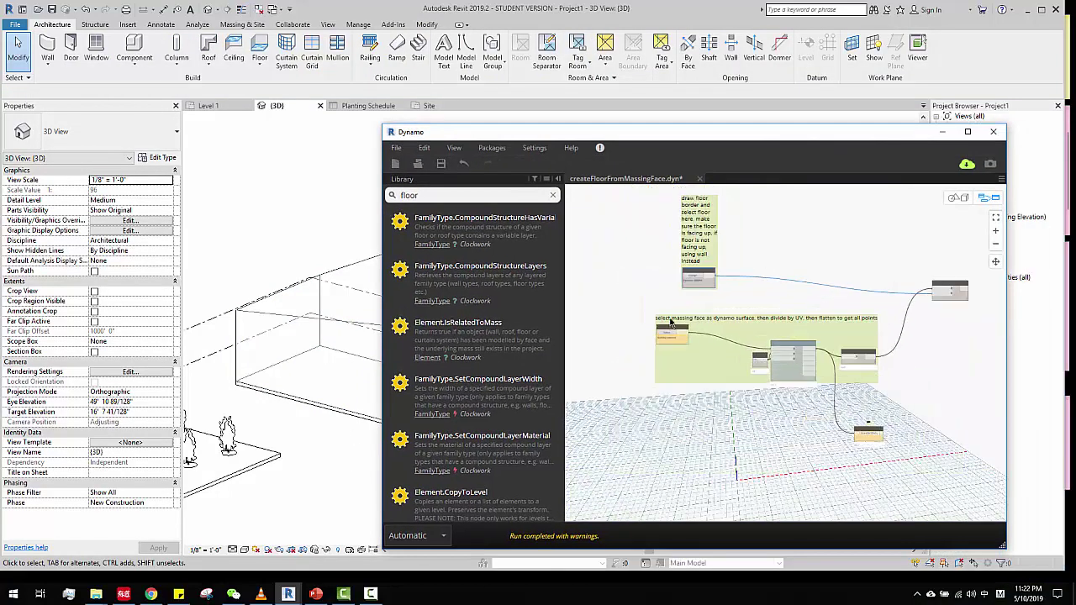
{"action": "scroll", "coordinate": [670, 322], "scroll_direction": "up", "scroll_amount": 5}
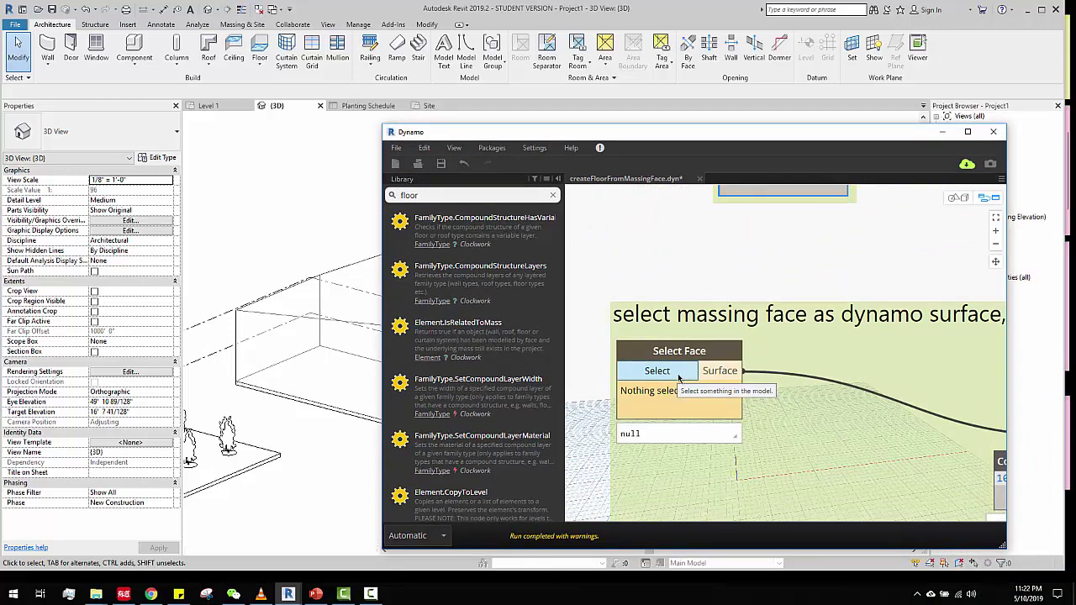
{"action": "left_click", "coordinate": [678, 375]}
{"action": "left_click_drag", "start_coordinate": [573, 135], "coordinate": [901, 138]}
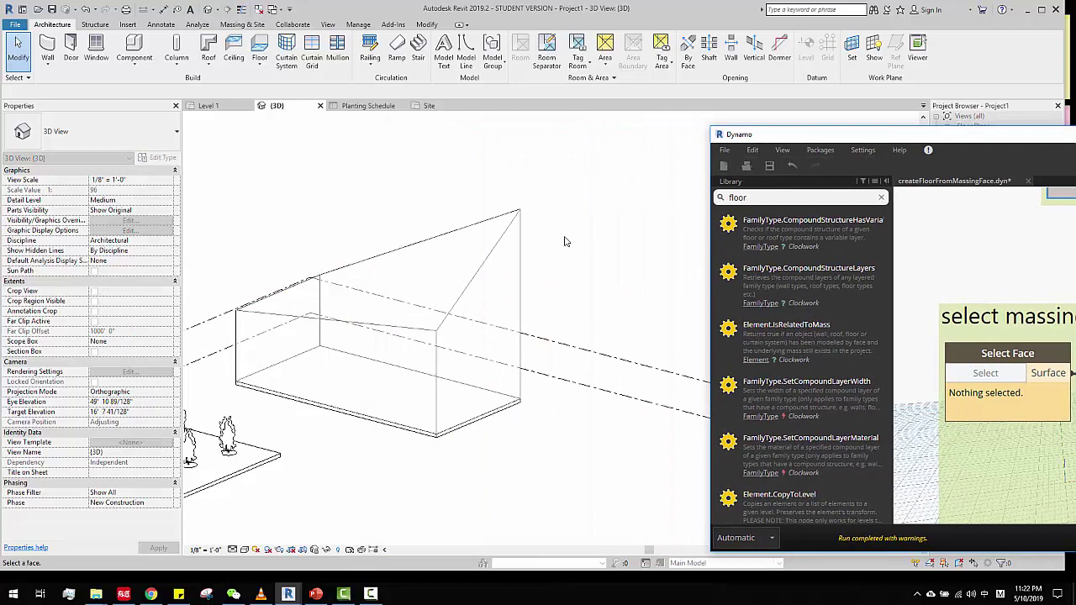
{"action": "left_click", "coordinate": [403, 335]}
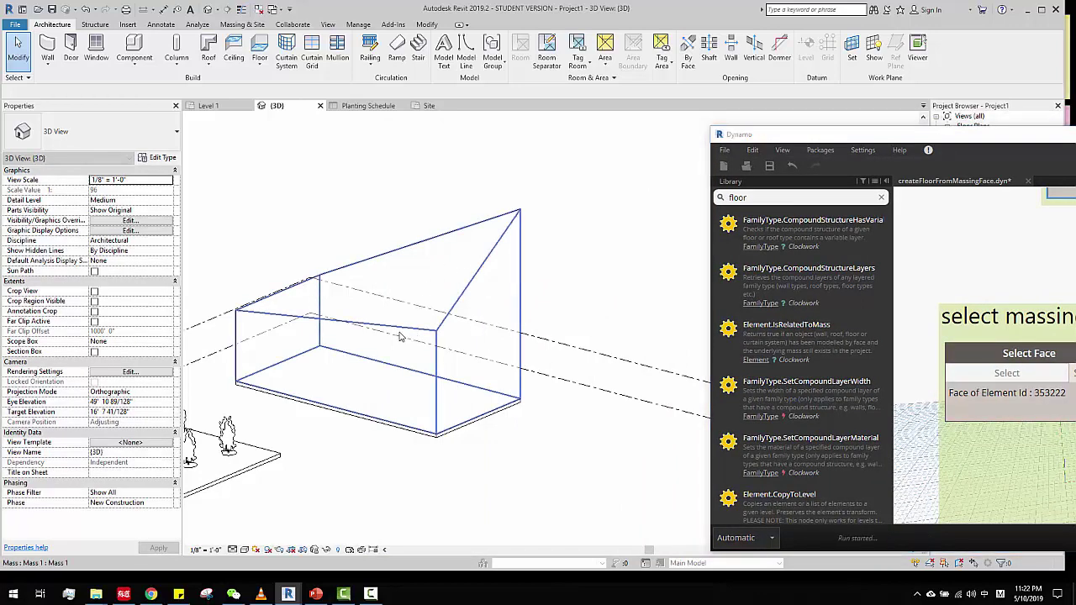
{"action": "left_click", "coordinate": [457, 251]}
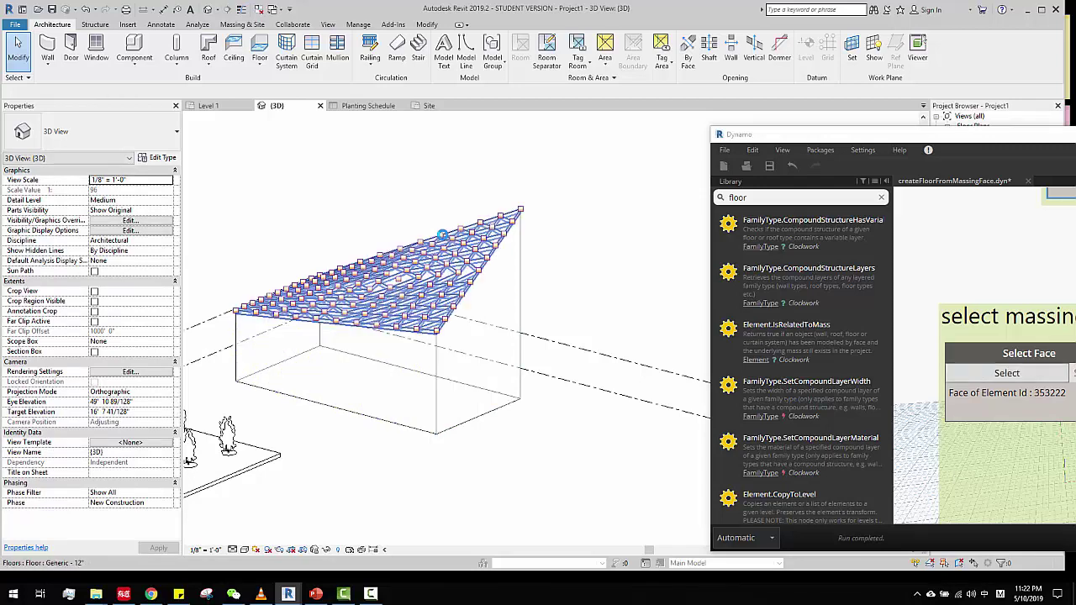
{"action": "scroll", "coordinate": [478, 294], "scroll_direction": "down", "scroll_amount": 2}
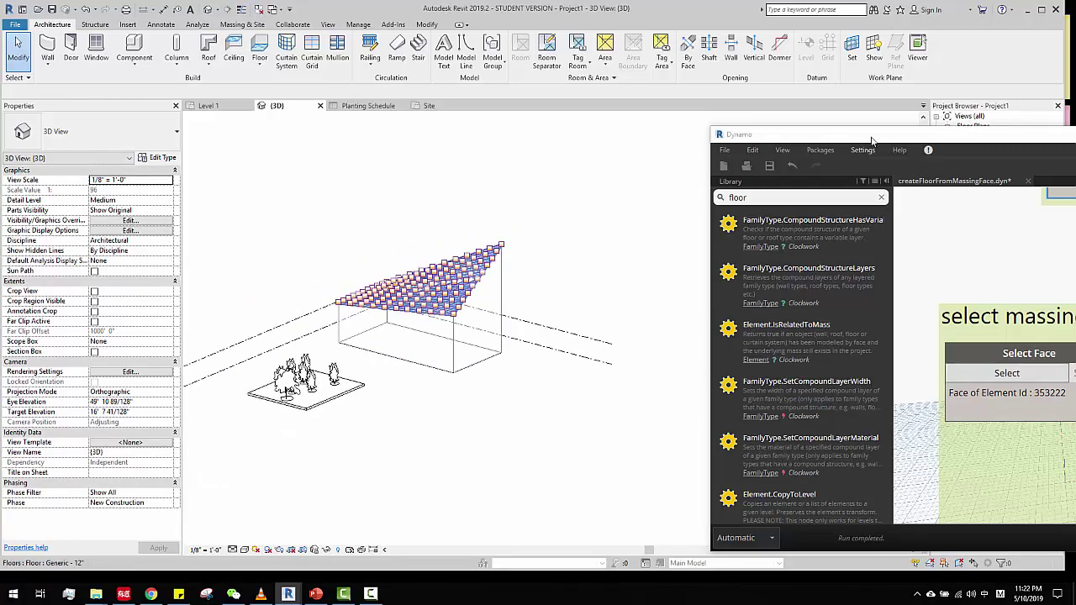
Spread out the Surfaces.DivideSurfaceUV node and the Code Block that feeds its U and V divisions
{"action": "left_click_drag", "start_coordinate": [872, 134], "coordinate": [722, 143]}
{"action": "scroll", "coordinate": [437, 287], "scroll_direction": "up", "scroll_amount": 4}
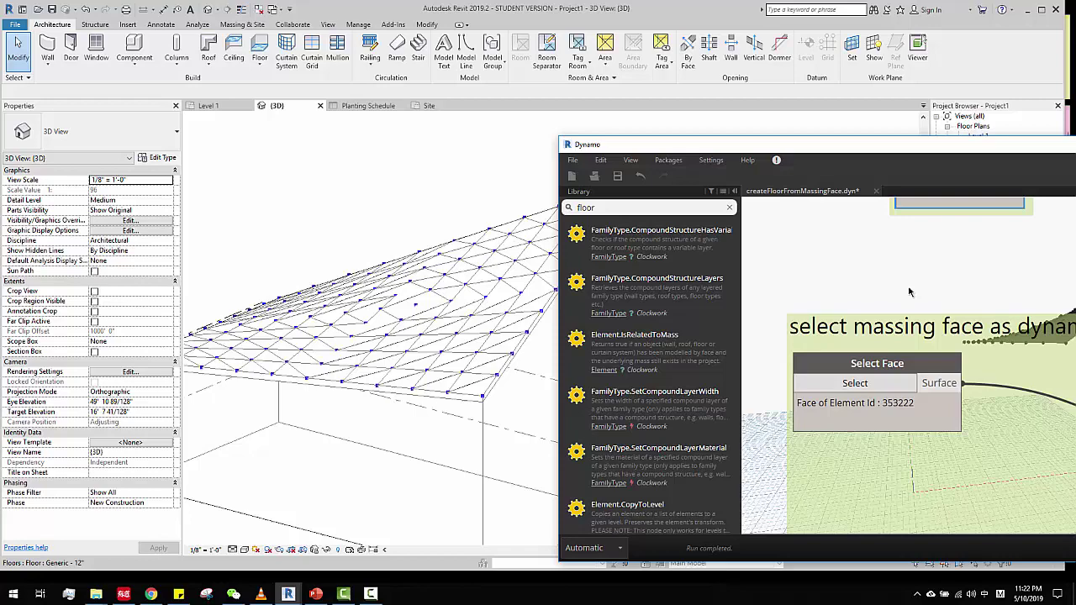
{"action": "left_click_drag", "start_coordinate": [864, 157], "coordinate": [621, 144]}
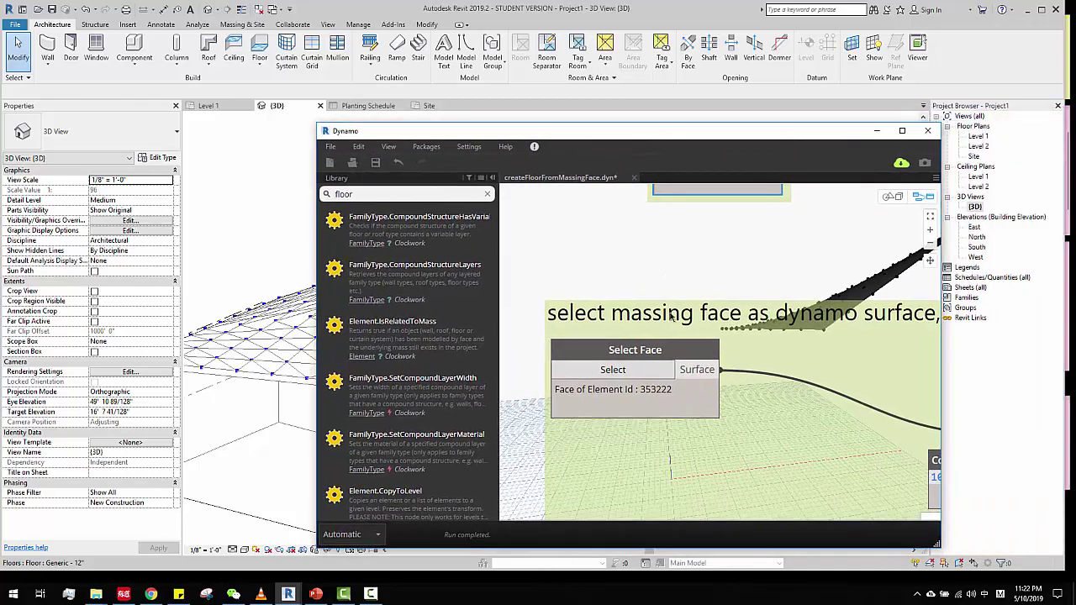
{"action": "scroll", "coordinate": [675, 330], "scroll_direction": "down", "scroll_amount": 5}
{"action": "scroll", "coordinate": [675, 331], "scroll_direction": "up", "scroll_amount": 4}
{"action": "scroll", "coordinate": [679, 334], "scroll_direction": "down", "scroll_amount": 2}
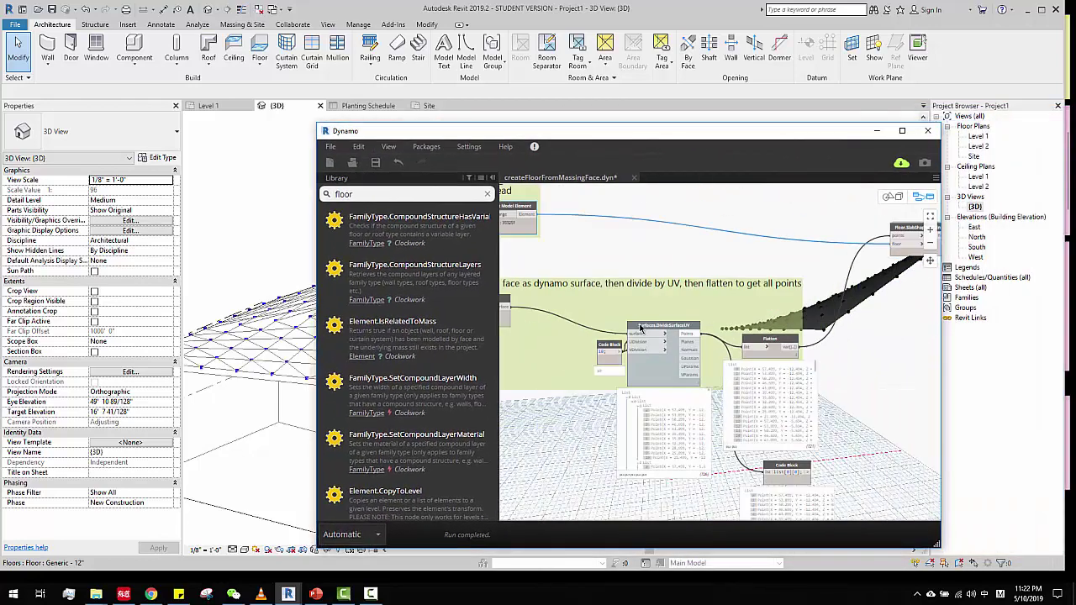
{"action": "scroll", "coordinate": [682, 339], "scroll_direction": "up", "scroll_amount": 2}
{"action": "left_click_drag", "start_coordinate": [683, 340], "coordinate": [715, 321]}
{"action": "left_click_drag", "start_coordinate": [585, 365], "coordinate": [556, 357]}
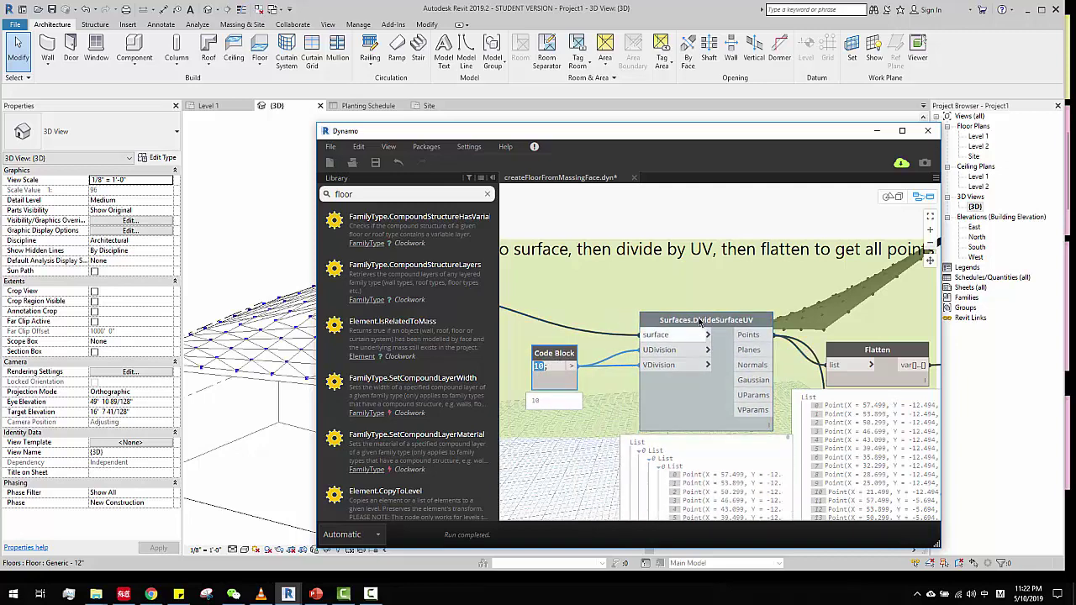
Examine the divided surface's points in Dynamo's 3D geometry preview from several angles and return to the node graph
{"action": "left_click", "coordinate": [930, 216]}
{"action": "middle_click_drag", "start_coordinate": [875, 325], "coordinate": [819, 383]}
{"action": "left_click", "coordinate": [892, 200]}
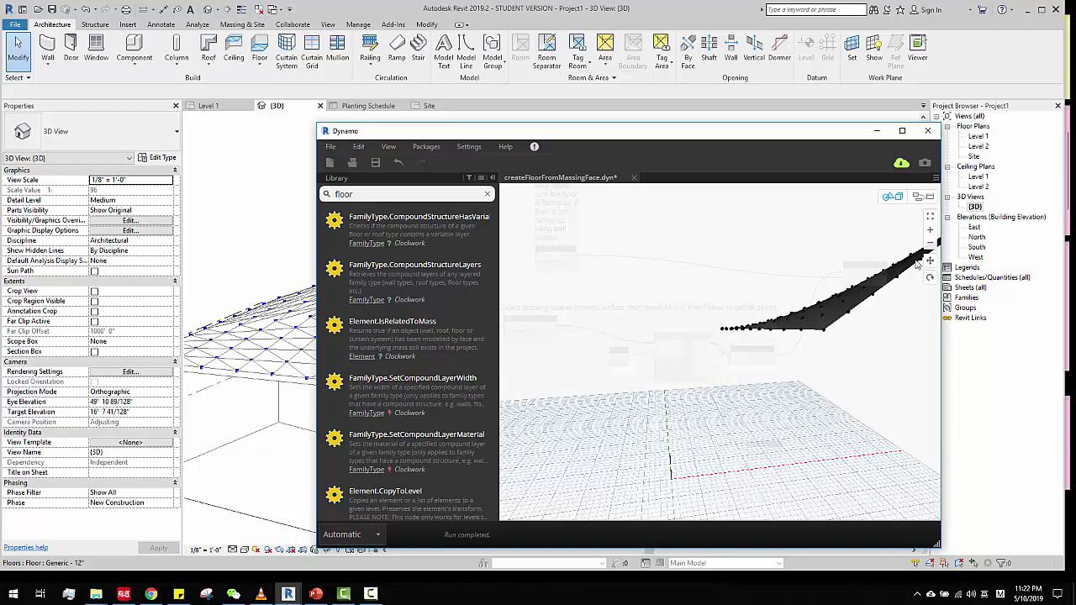
{"action": "left_click", "coordinate": [930, 232]}
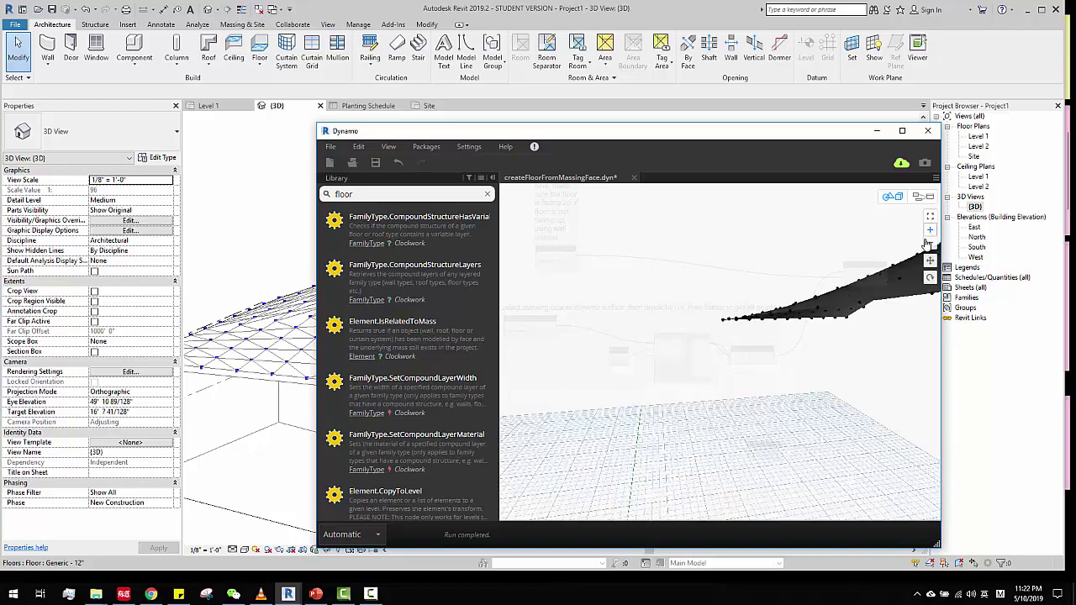
{"action": "middle_click_drag", "start_coordinate": [804, 335], "coordinate": [832, 287]}
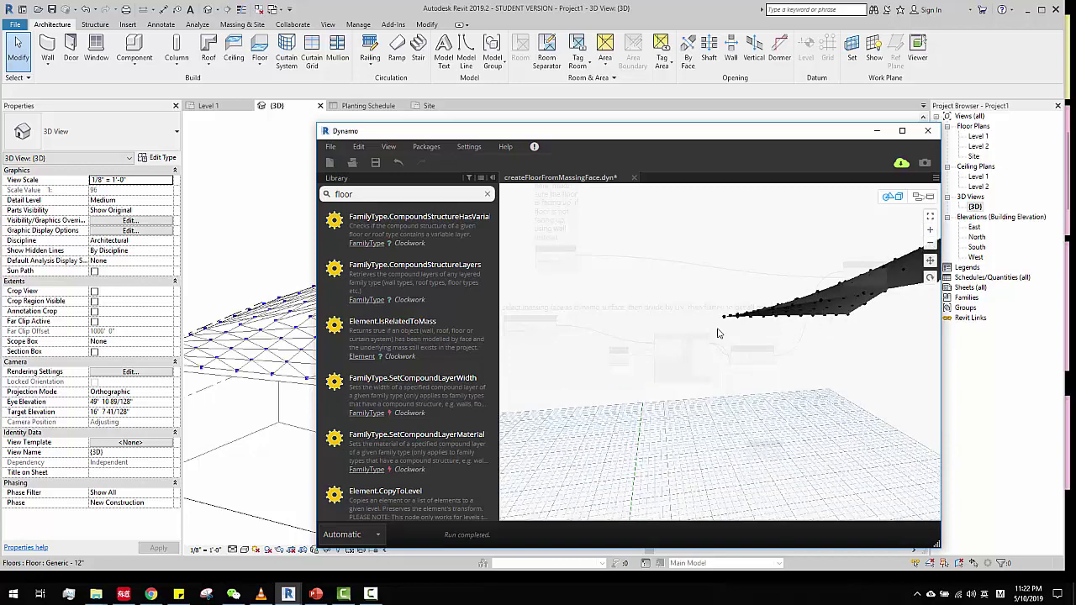
{"action": "right_click_drag", "start_coordinate": [875, 231], "coordinate": [689, 353]}
{"action": "scroll", "coordinate": [658, 310], "scroll_direction": "down", "scroll_amount": 5}
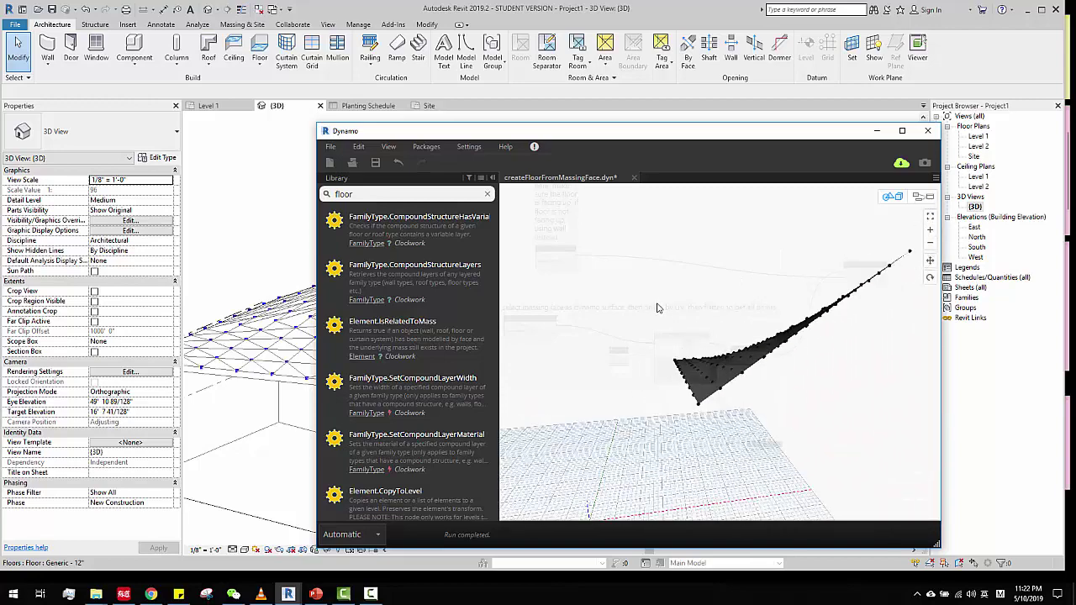
{"action": "right_click_drag", "start_coordinate": [828, 296], "coordinate": [764, 330]}
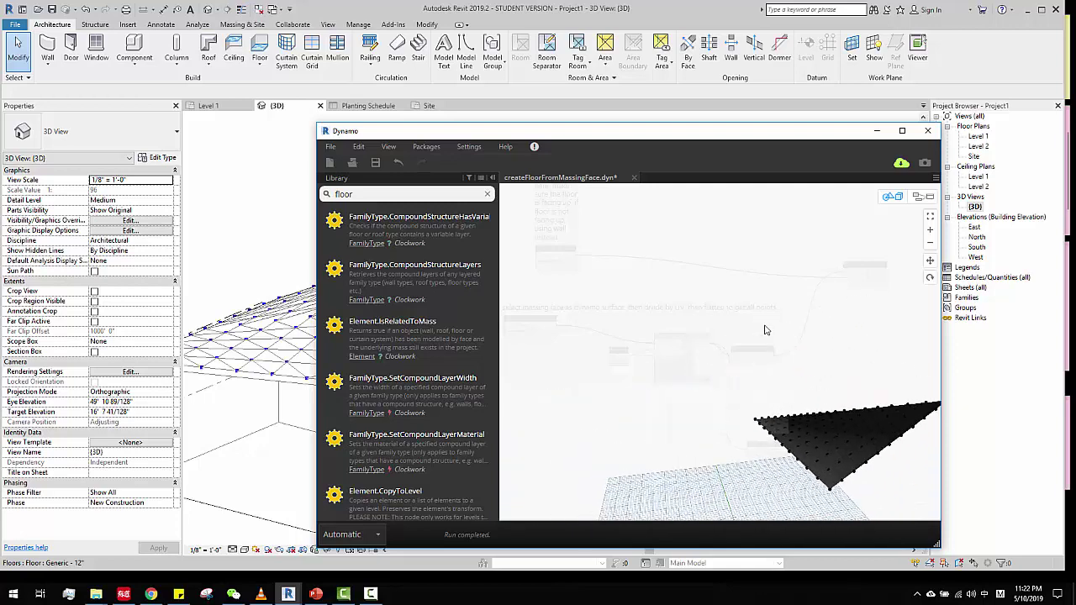
{"action": "right_click_drag", "start_coordinate": [845, 441], "coordinate": [875, 437]}
{"action": "left_click", "coordinate": [927, 199]}
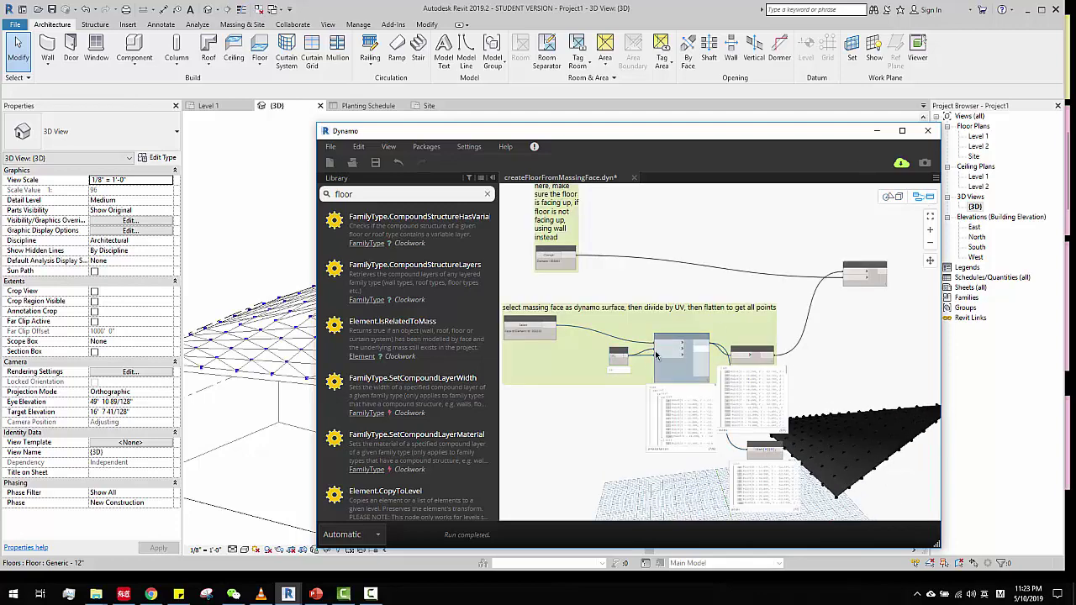
Tidy the layout of the Surfaces.DivideSurfaceUV and Flatten nodes and the list[0][0] Code Block
{"action": "scroll", "coordinate": [759, 363], "scroll_direction": "up", "scroll_amount": 3}
{"action": "mouse_move", "coordinate": [656, 324]}
{"action": "left_mouse_down"}
{"action": "mouse_move", "coordinate": [630, 314]}
{"action": "mouse_move", "coordinate": [647, 321]}
{"action": "left_mouse_up"}
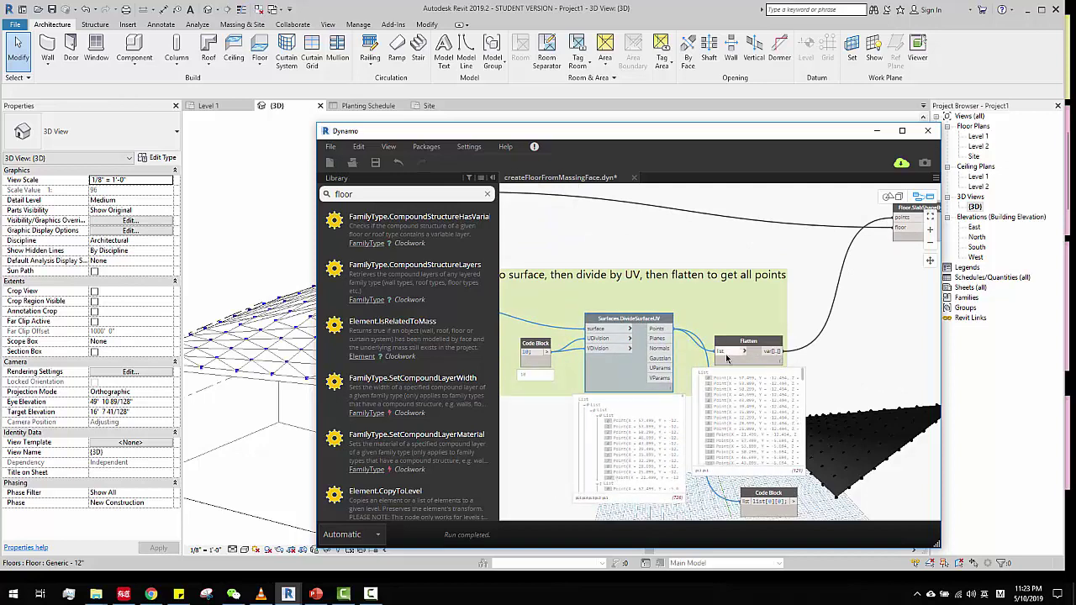
{"action": "left_click_drag", "start_coordinate": [736, 358], "coordinate": [724, 346]}
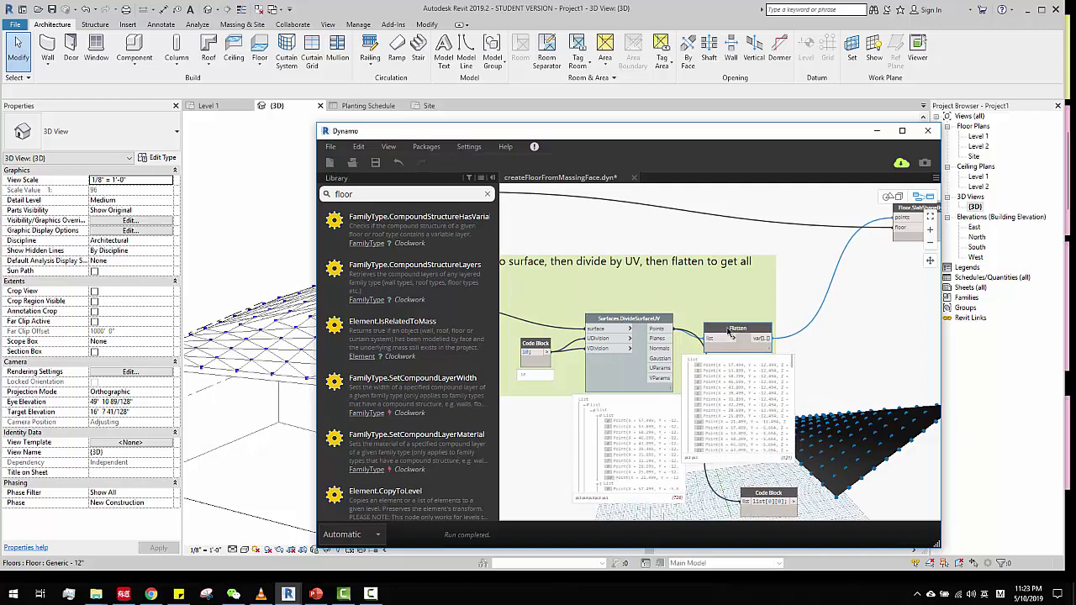
{"action": "left_click_drag", "start_coordinate": [774, 501], "coordinate": [737, 488]}
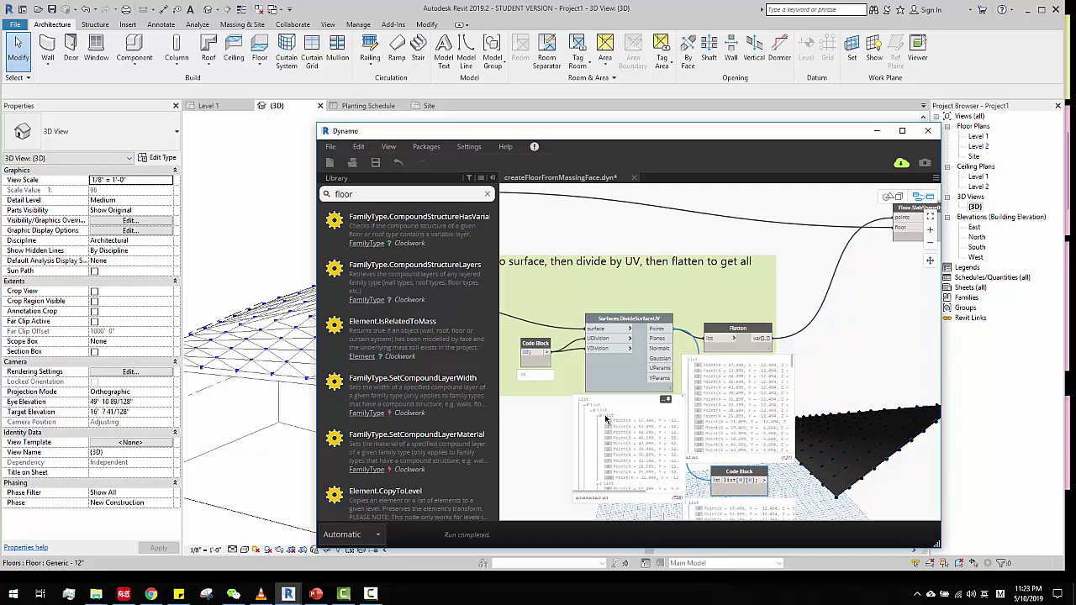
{"action": "left_click", "coordinate": [745, 480]}
{"action": "left_click_drag", "start_coordinate": [740, 338], "coordinate": [737, 328]}
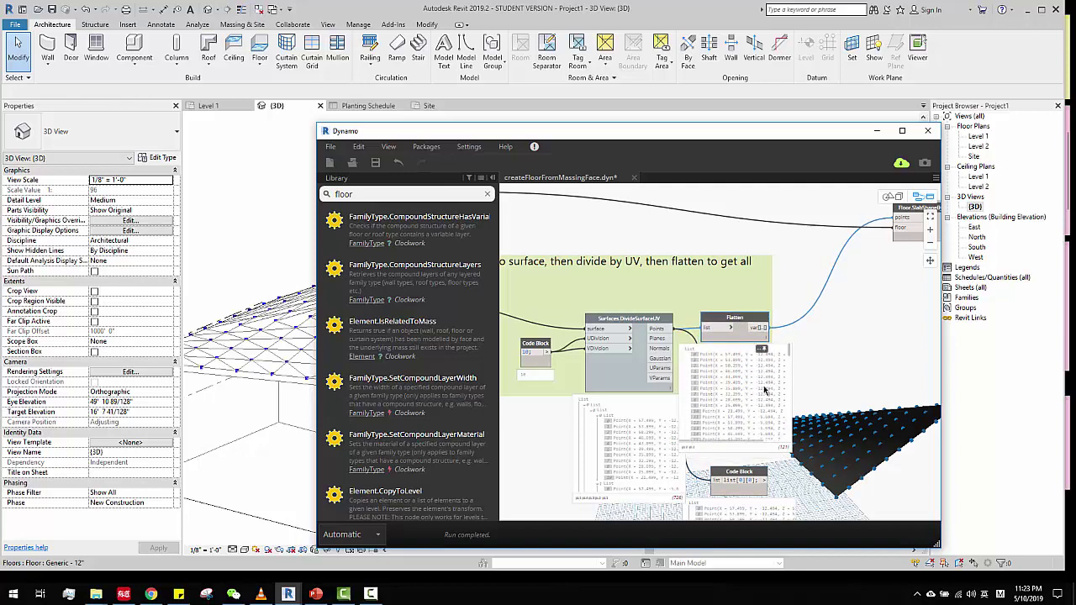
Reposition the Floor.SlabShapeByPoints node closer to the Flatten node that supplies its points
{"action": "scroll", "coordinate": [594, 364], "scroll_direction": "down", "scroll_amount": 3}
{"action": "scroll", "coordinate": [810, 321], "scroll_direction": "up", "scroll_amount": 2}
{"action": "scroll", "coordinate": [757, 280], "scroll_direction": "up", "scroll_amount": 1}
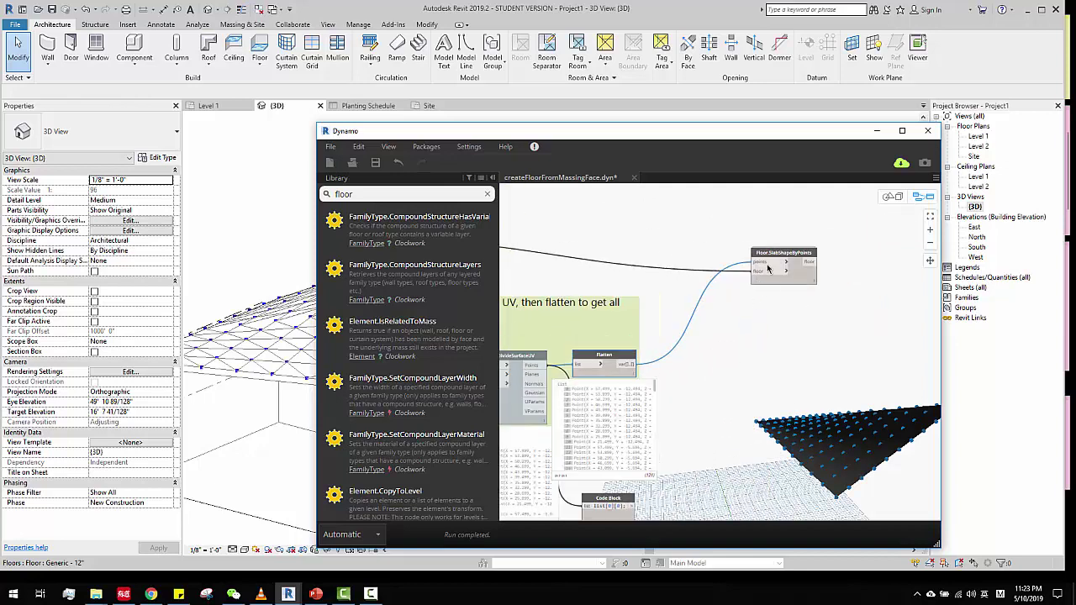
{"action": "left_click_drag", "start_coordinate": [780, 257], "coordinate": [749, 283]}
{"action": "scroll", "coordinate": [753, 286], "scroll_direction": "up", "scroll_amount": 2}
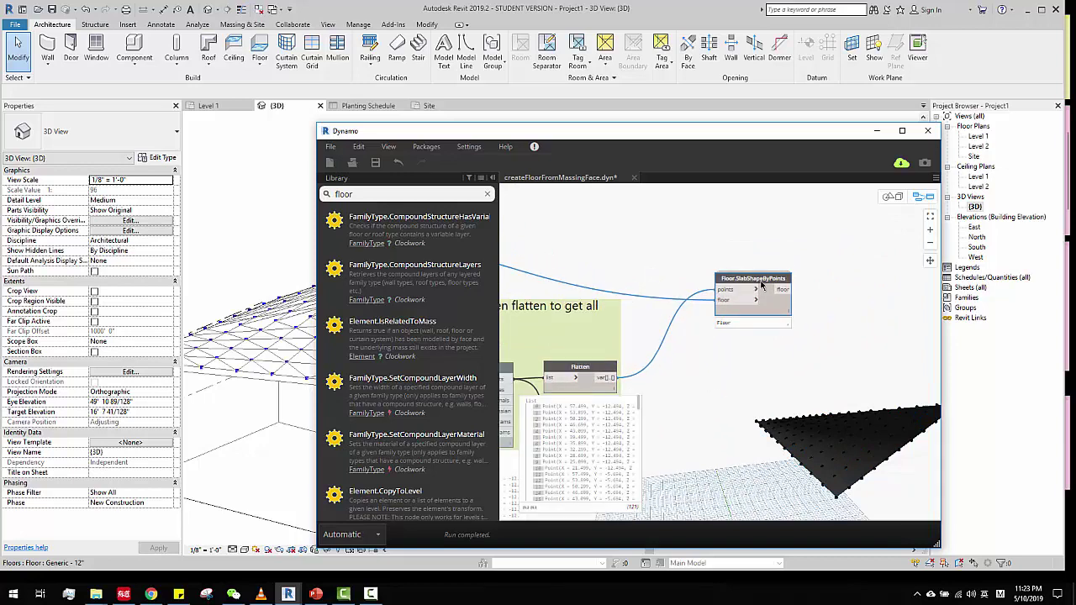
{"action": "scroll", "coordinate": [748, 286], "scroll_direction": "up", "scroll_amount": 1}
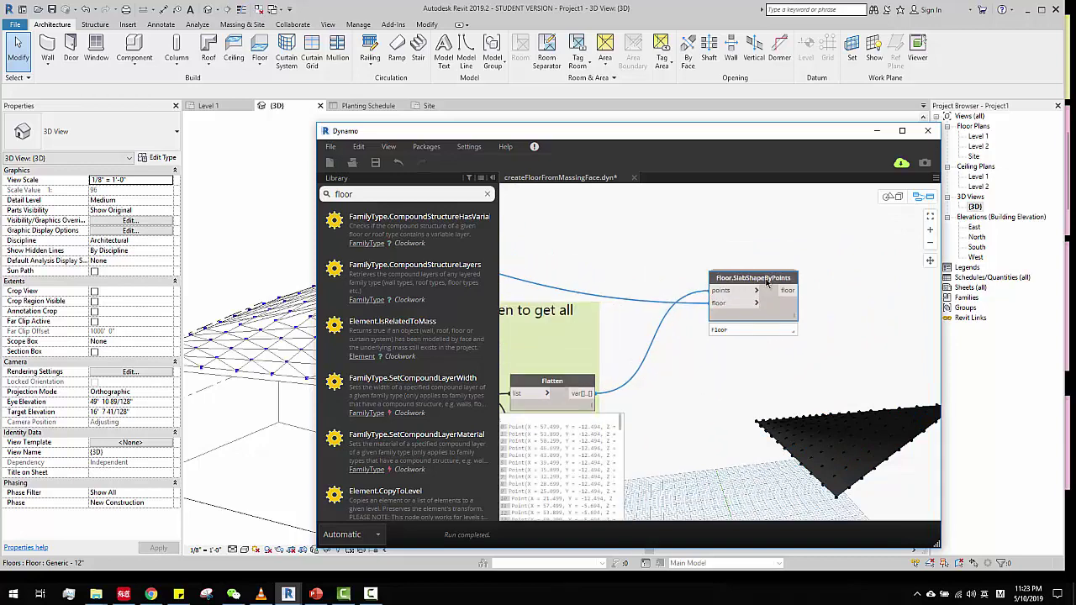
Uncover the warped floor in the Revit 3D view and move one tree from the planting slab toward it
{"action": "left_click_drag", "start_coordinate": [738, 132], "coordinate": [874, 79]}
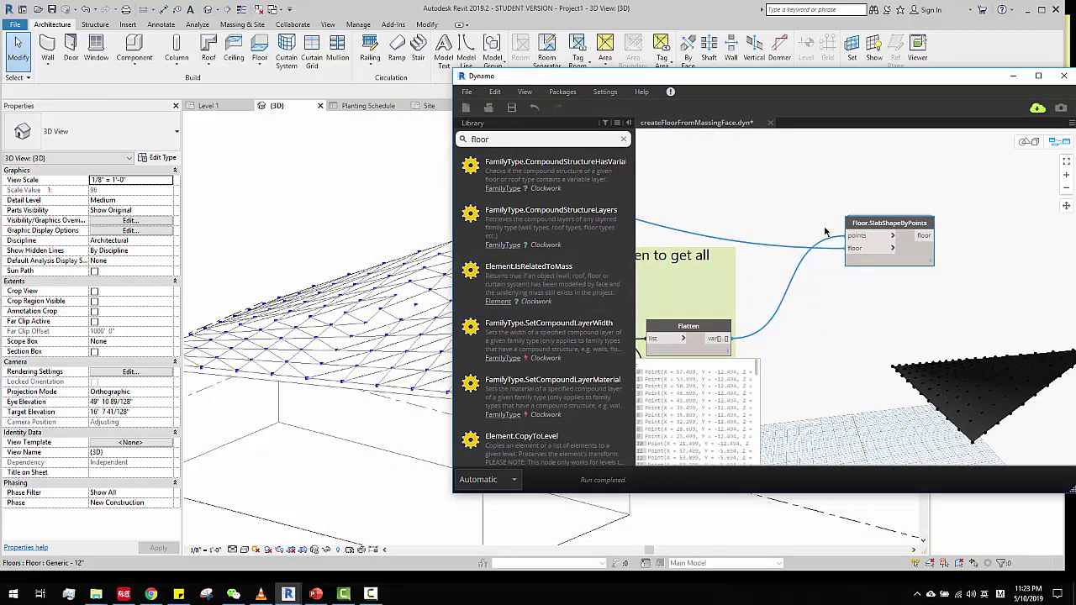
{"action": "left_click_drag", "start_coordinate": [776, 79], "coordinate": [1001, 112]}
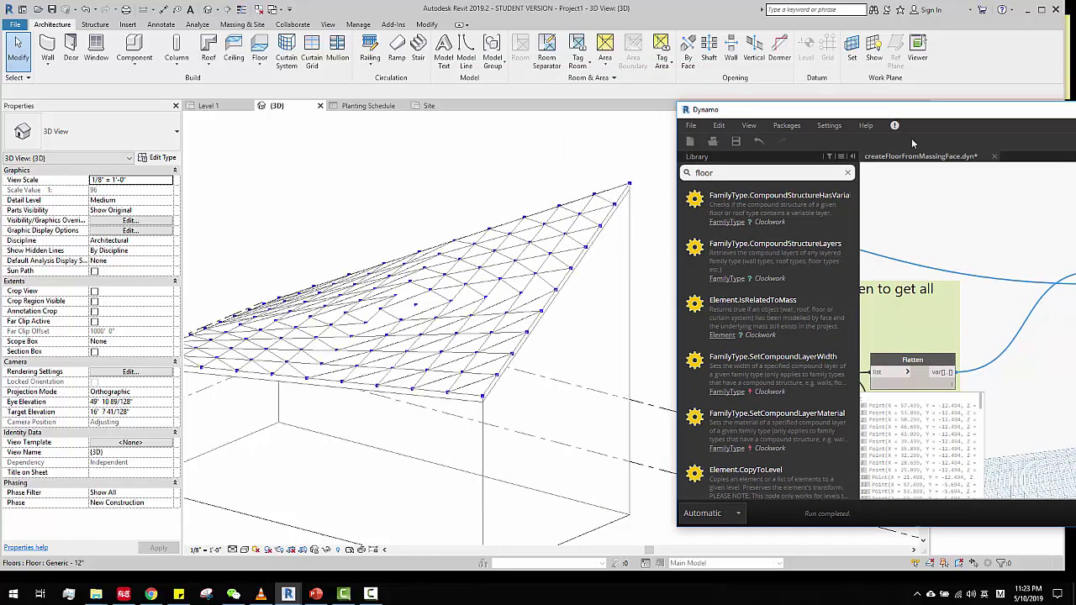
{"action": "scroll", "coordinate": [440, 345], "scroll_direction": "down", "scroll_amount": 2}
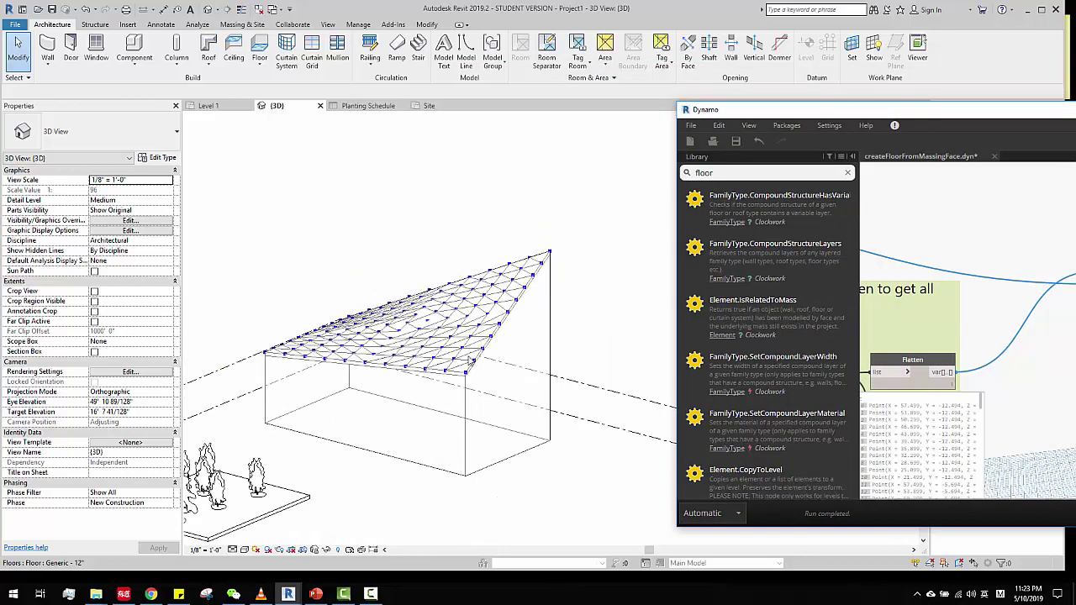
{"action": "left_click", "coordinate": [458, 367]}
{"action": "left_click", "coordinate": [632, 301]}
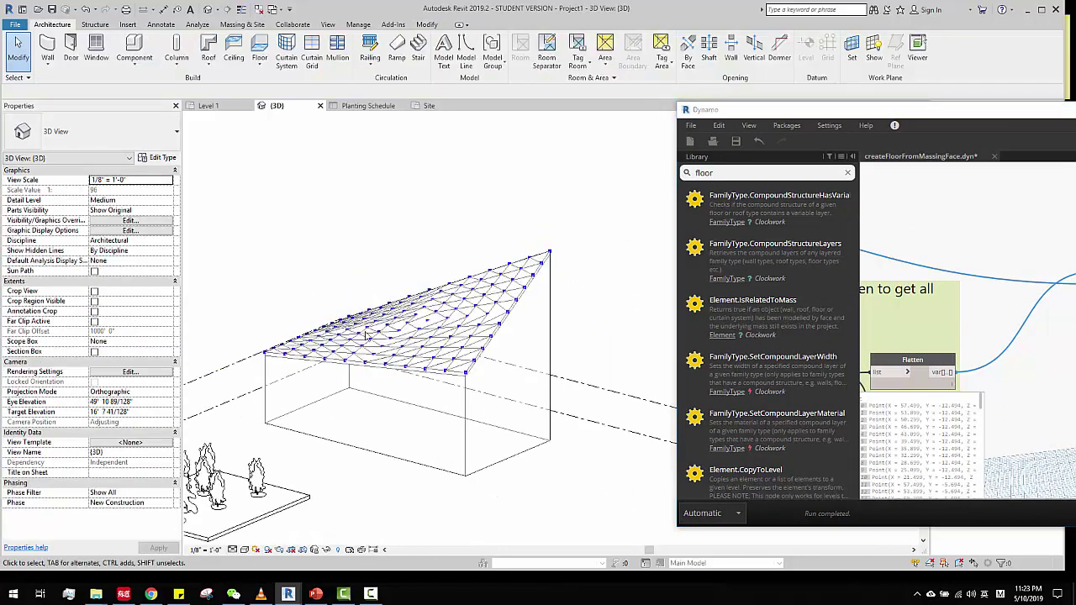
{"action": "left_click", "coordinate": [257, 477]}
{"action": "left_click_drag", "start_coordinate": [258, 478], "coordinate": [405, 327]}
{"action": "left_click", "coordinate": [589, 308]}
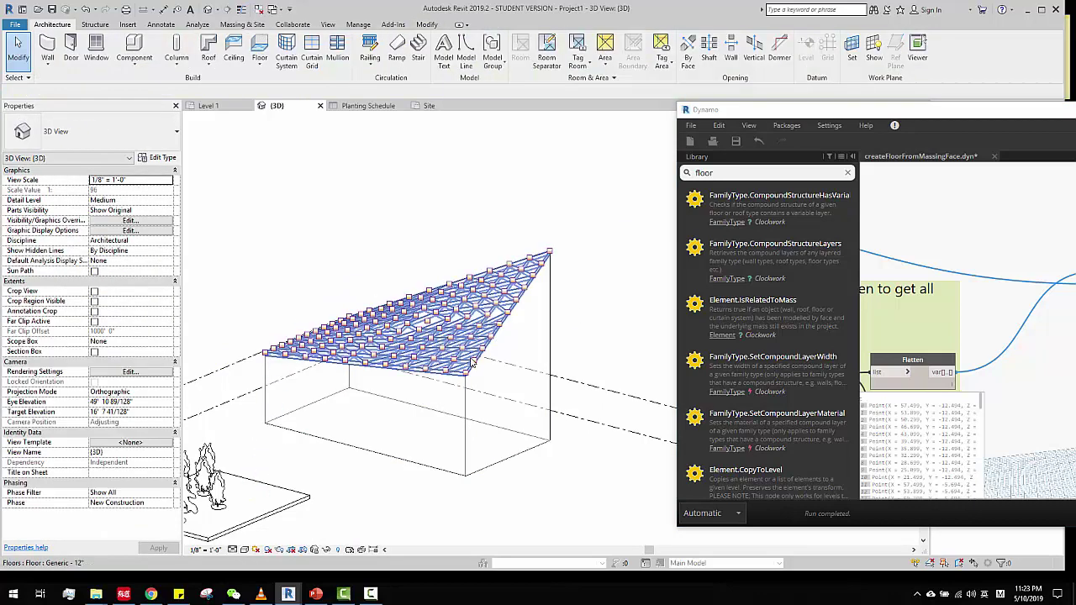
Move the Dynamo window clear of the Project Browser and open the Site floor plan
{"action": "scroll", "coordinate": [427, 406], "scroll_direction": "down", "scroll_amount": 2}
{"action": "middle_click_drag", "start_coordinate": [427, 406], "coordinate": [392, 437], "text": "shift"}
{"action": "middle_click_drag", "start_coordinate": [553, 360], "coordinate": [521, 403], "text": "shift"}
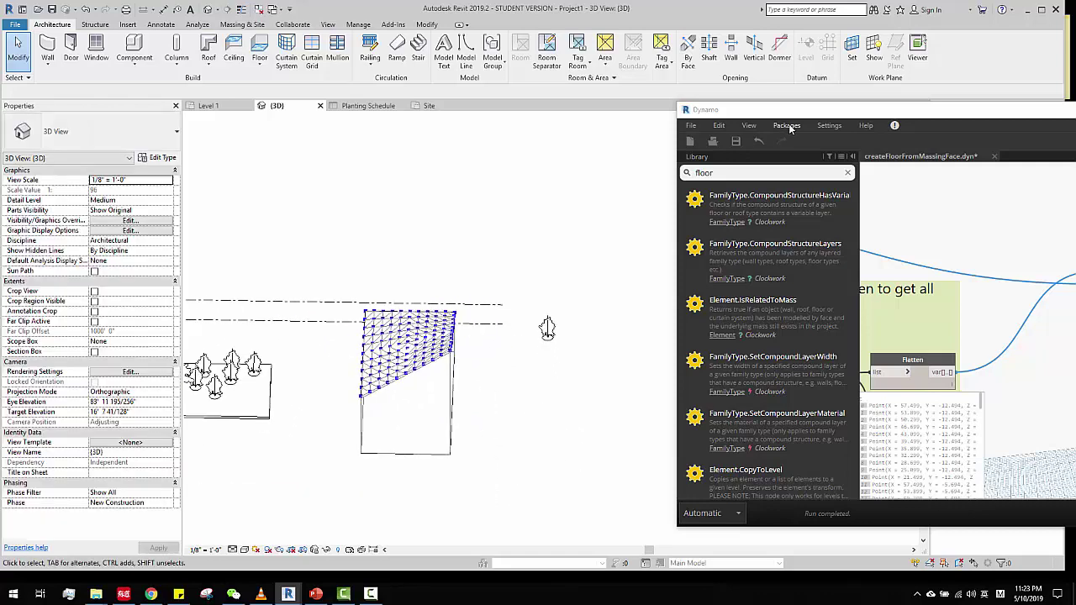
{"action": "left_click_drag", "start_coordinate": [806, 126], "coordinate": [788, 308]}
{"action": "left_click", "coordinate": [973, 156]}
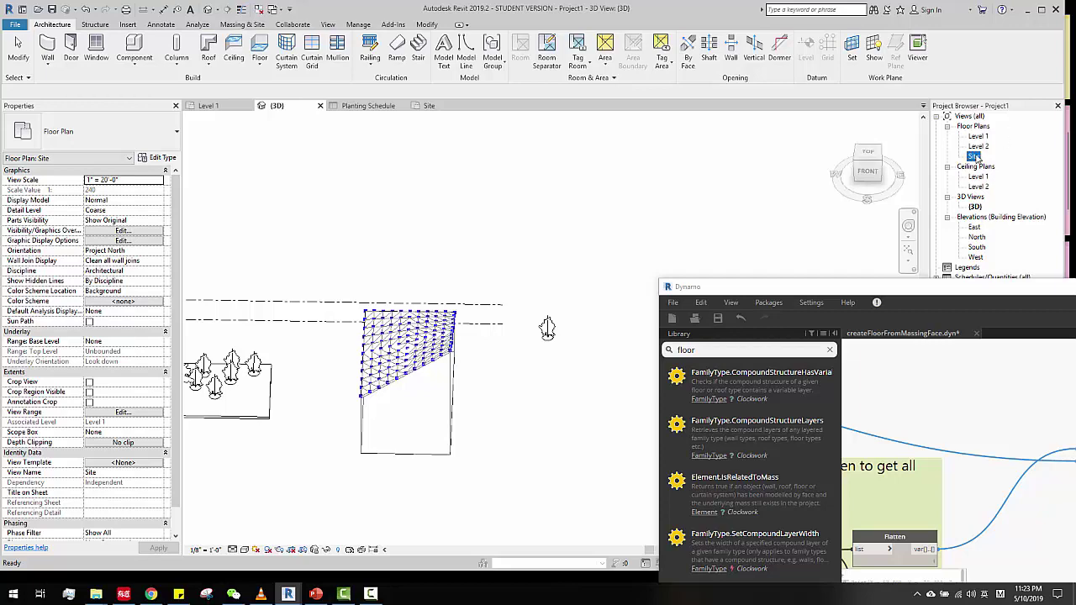
Move the Gray Birch tree from beside the warped floor to a spot within the floor's outline in plan
{"action": "left_click", "coordinate": [514, 231]}
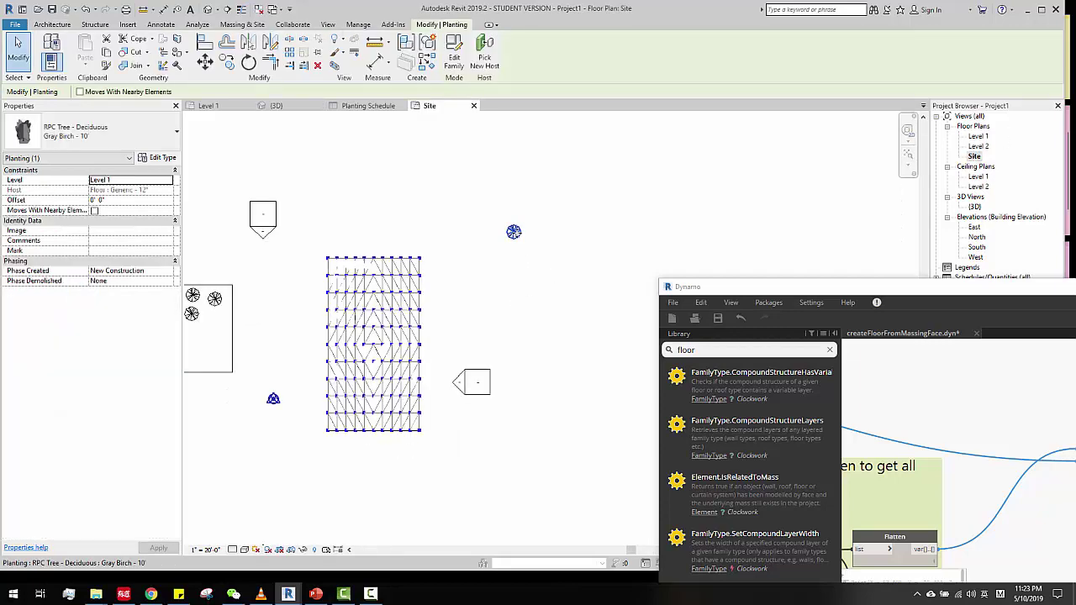
{"action": "left_click_drag", "start_coordinate": [514, 231], "coordinate": [383, 309]}
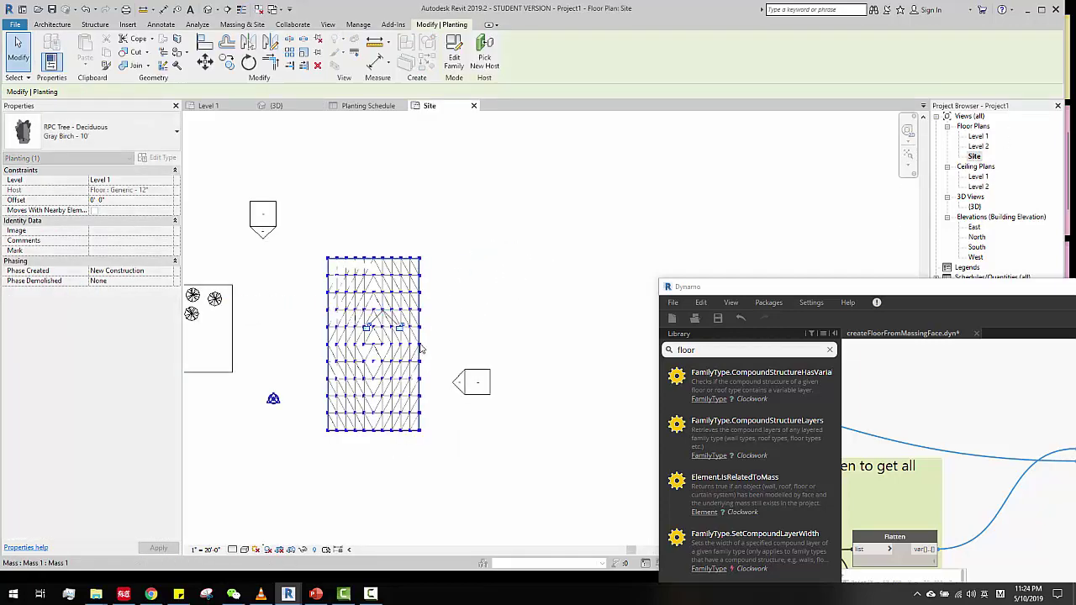
{"action": "left_click_drag", "start_coordinate": [422, 349], "coordinate": [422, 349]}
{"action": "left_click", "coordinate": [481, 317]}
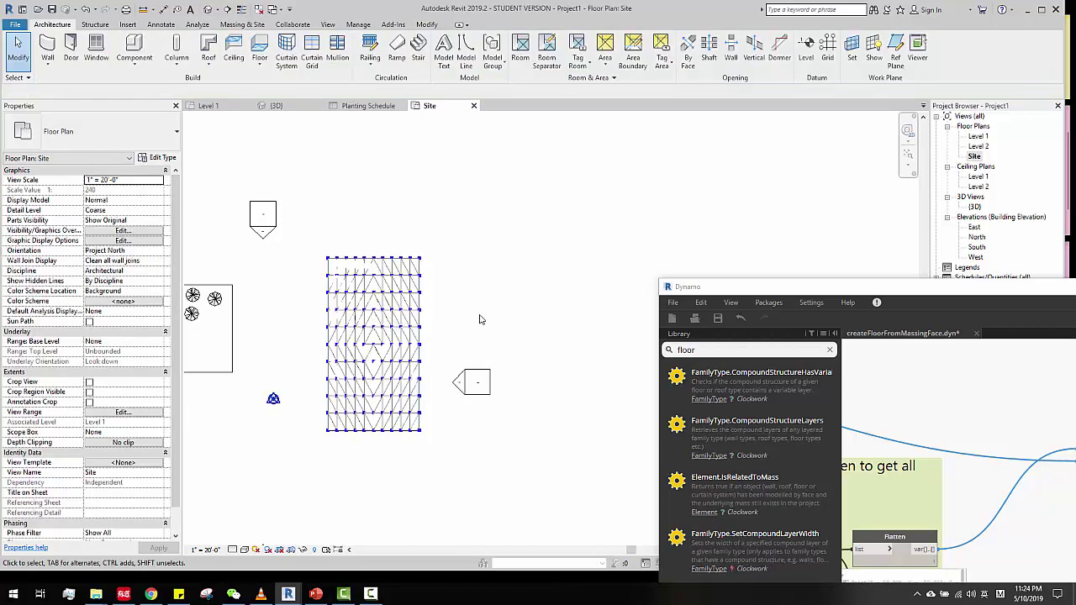
Return to the {3D} view and rehost the tree beneath the warped floor onto that floor with Pick New Host
{"action": "double_click", "coordinate": [977, 206]}
{"action": "middle_click_drag", "start_coordinate": [596, 327], "coordinate": [478, 344], "text": "shift"}
{"action": "left_click", "coordinate": [409, 389]}
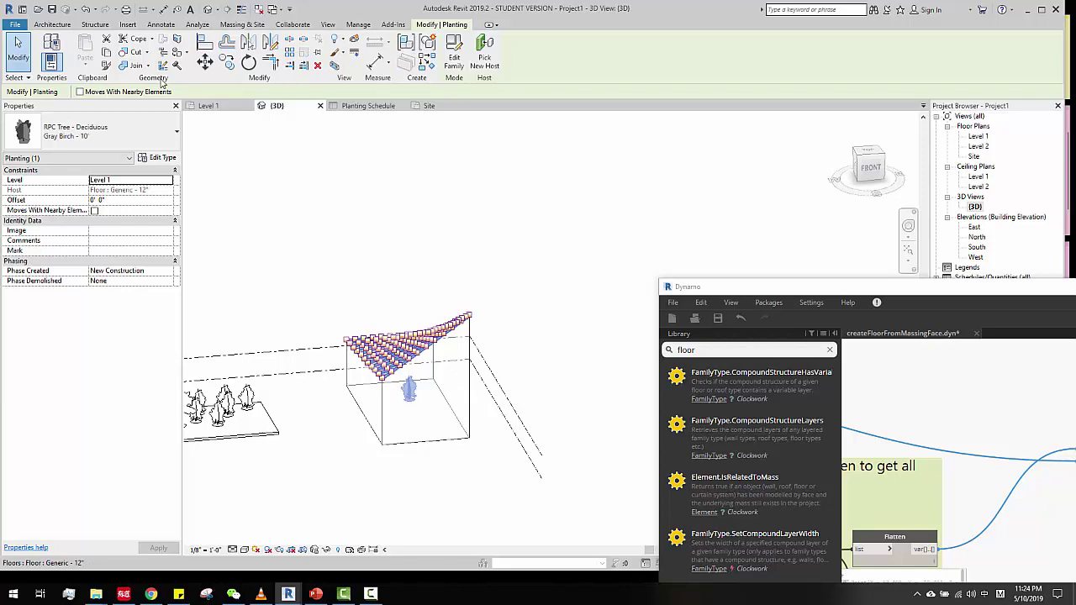
{"action": "left_click", "coordinate": [484, 52]}
{"action": "left_click", "coordinate": [405, 347]}
{"action": "middle_click_drag", "start_coordinate": [424, 385], "coordinate": [599, 388], "text": "shift"}
{"action": "left_click", "coordinate": [599, 388]}
{"action": "scroll", "coordinate": [390, 355], "scroll_direction": "up", "scroll_amount": 4}
{"action": "left_click", "coordinate": [444, 274]}
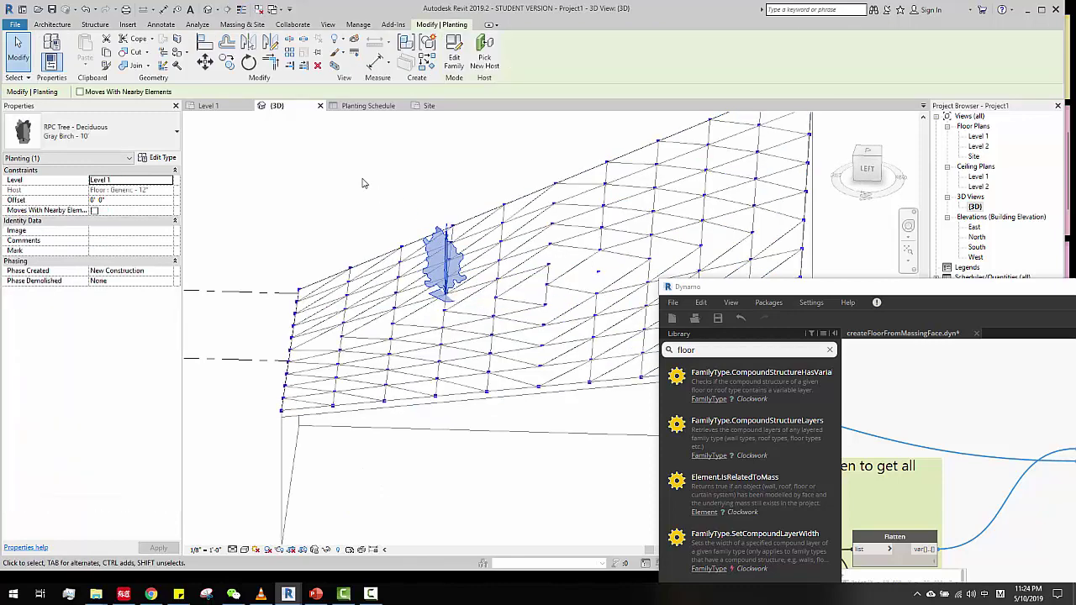
{"action": "left_click", "coordinate": [211, 251]}
{"action": "scroll", "coordinate": [286, 252], "scroll_direction": "down", "scroll_amount": 3}
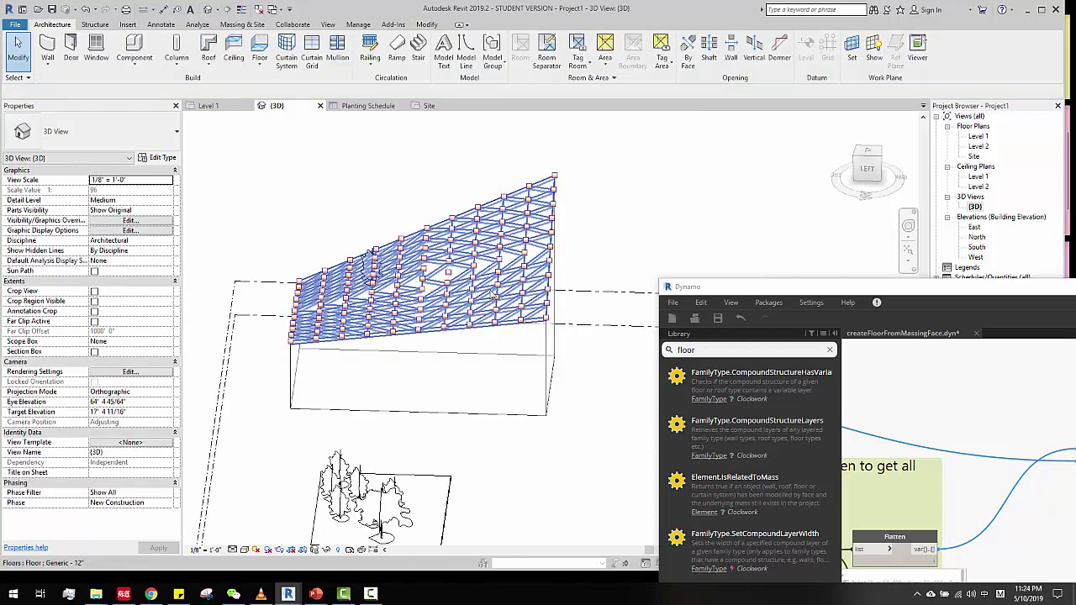
{"action": "left_click", "coordinate": [555, 253]}
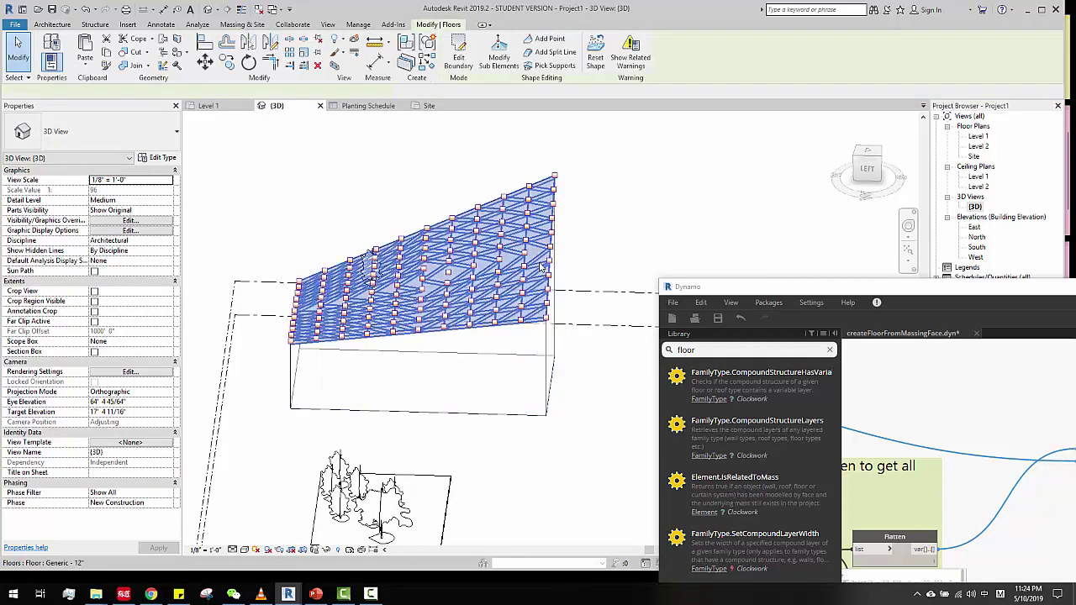
{"action": "right_click", "coordinate": [535, 263]}
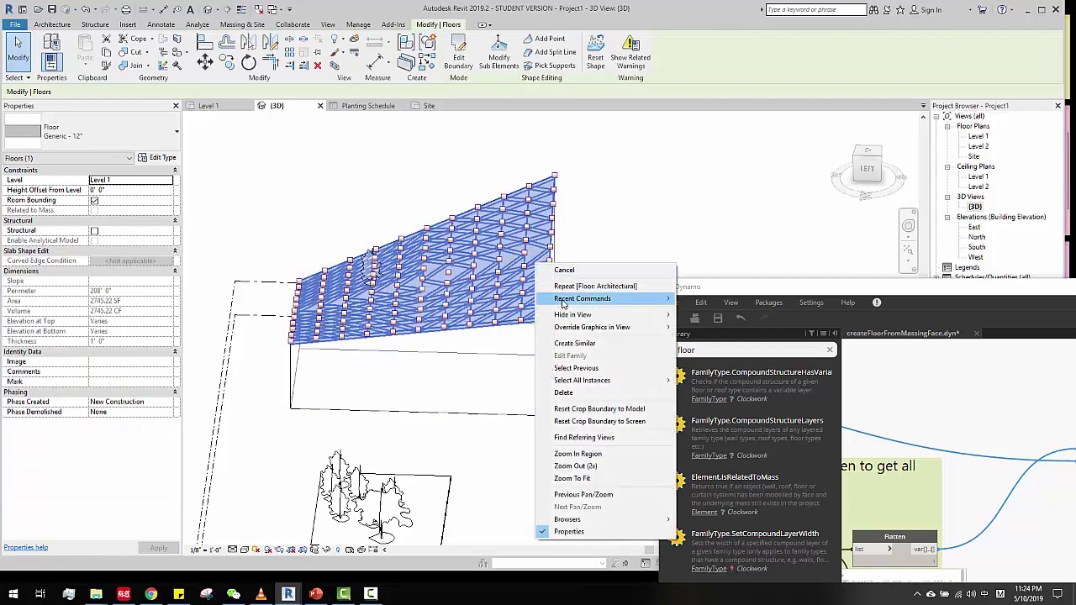
{"action": "left_click", "coordinate": [343, 174]}
{"action": "left_click", "coordinate": [361, 176]}
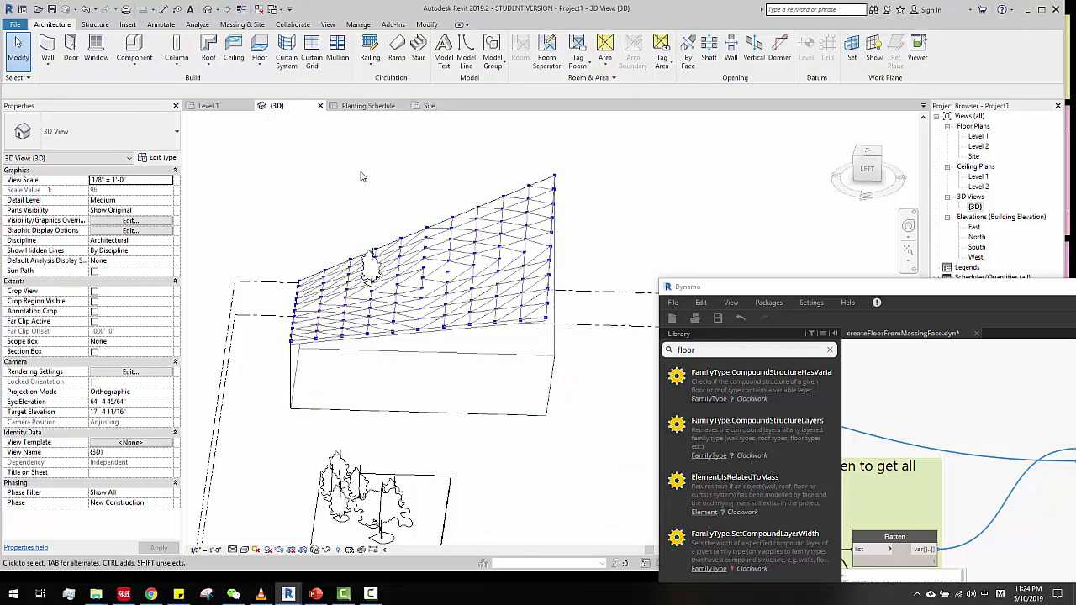
Reposition the Dynamo window over the Revit model so the Floor.SlabShapeByPoints end of the graph can be seen
{"action": "left_click_drag", "start_coordinate": [803, 288], "coordinate": [452, 125]}
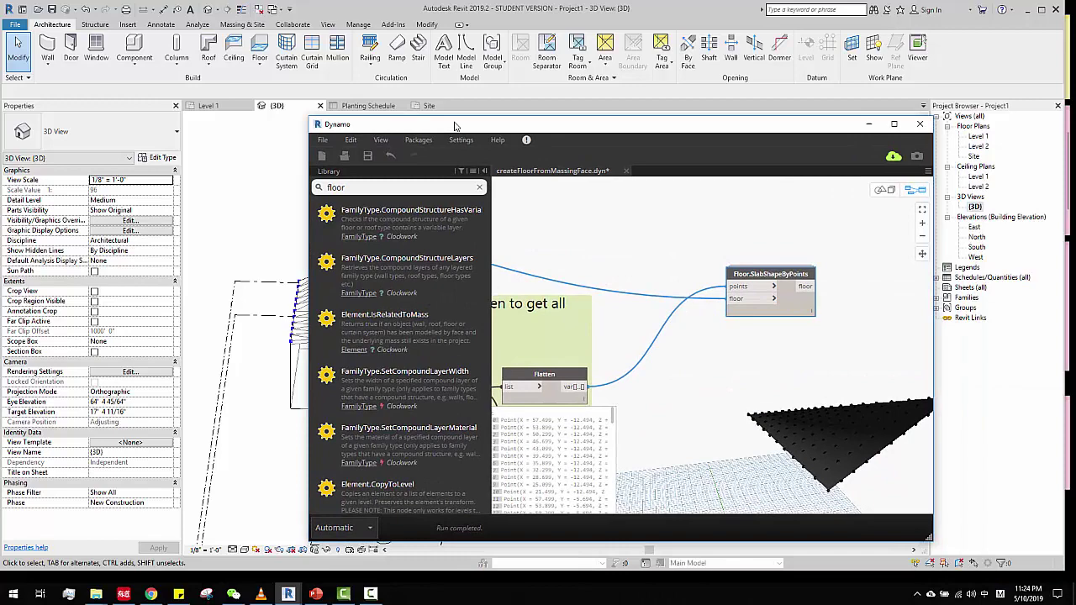